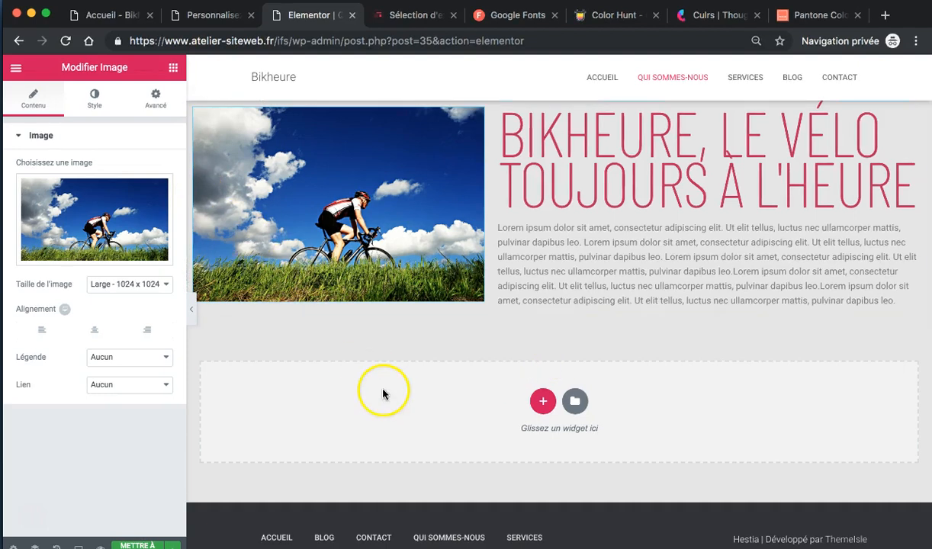
# In the theme customizer's appearance colour settings, set the site background colour to white and publish the change
pyautogui.click(211, 19)
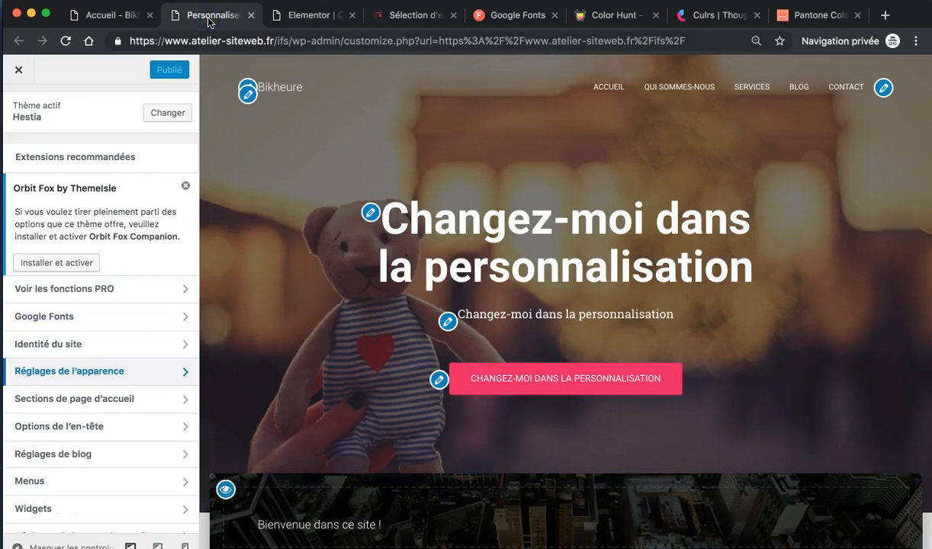
pyautogui.click(124, 384)
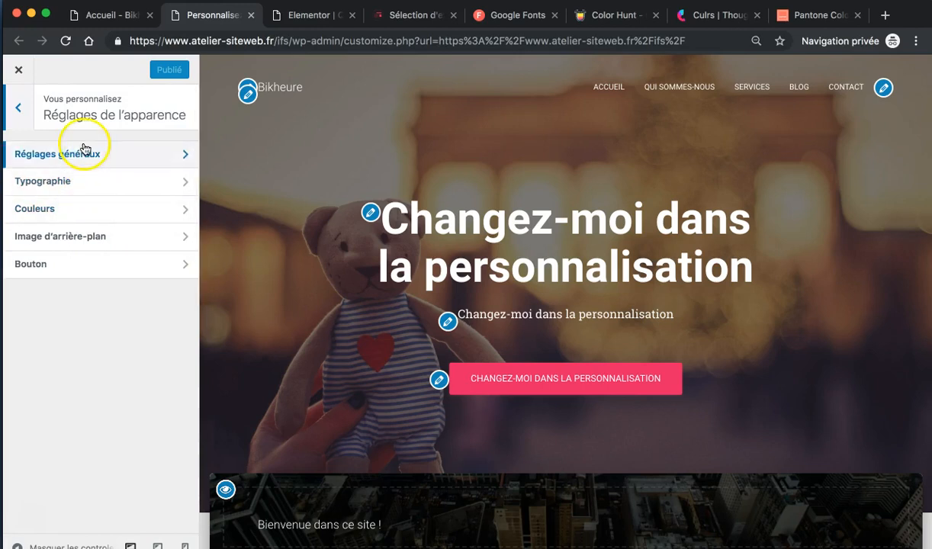
pyautogui.click(82, 209)
pyautogui.click(73, 168)
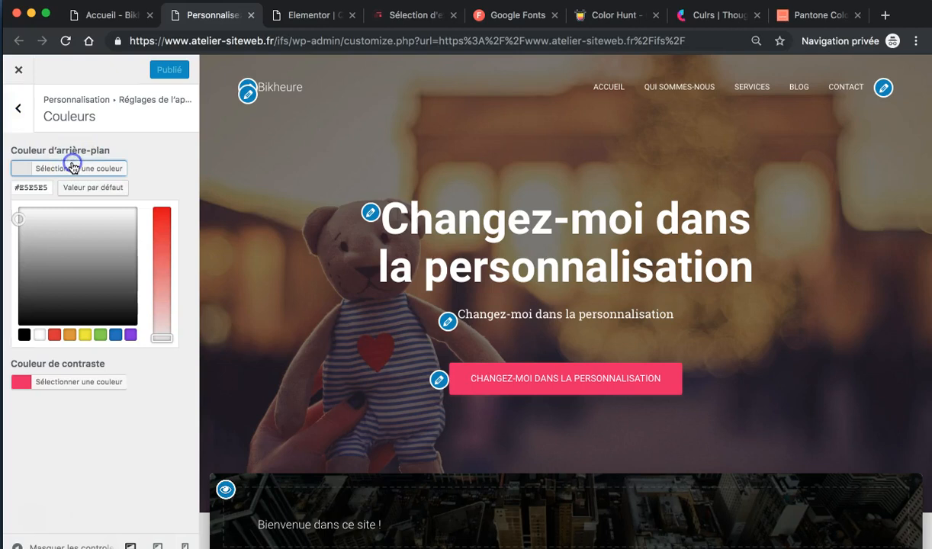
pyautogui.moveTo(68, 261); pyautogui.dragTo(9, 181)
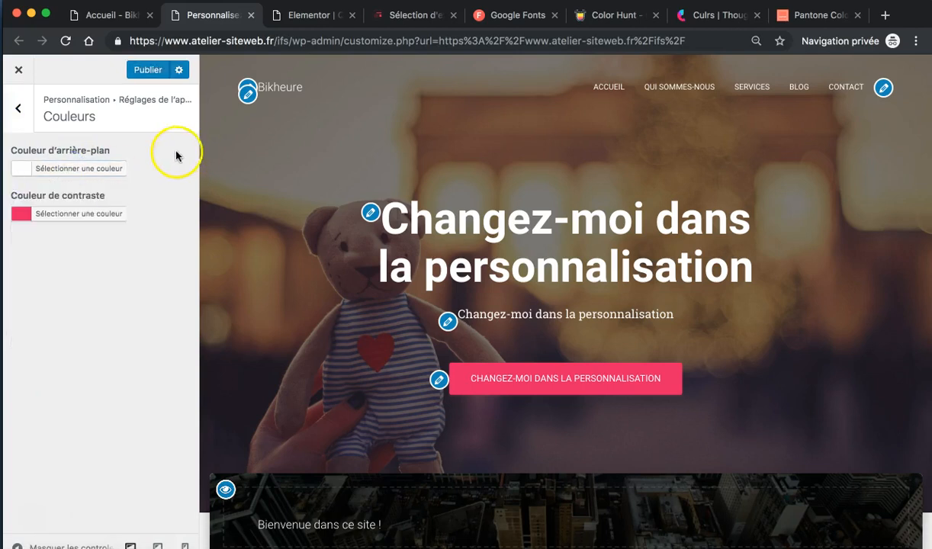
pyautogui.click(148, 69)
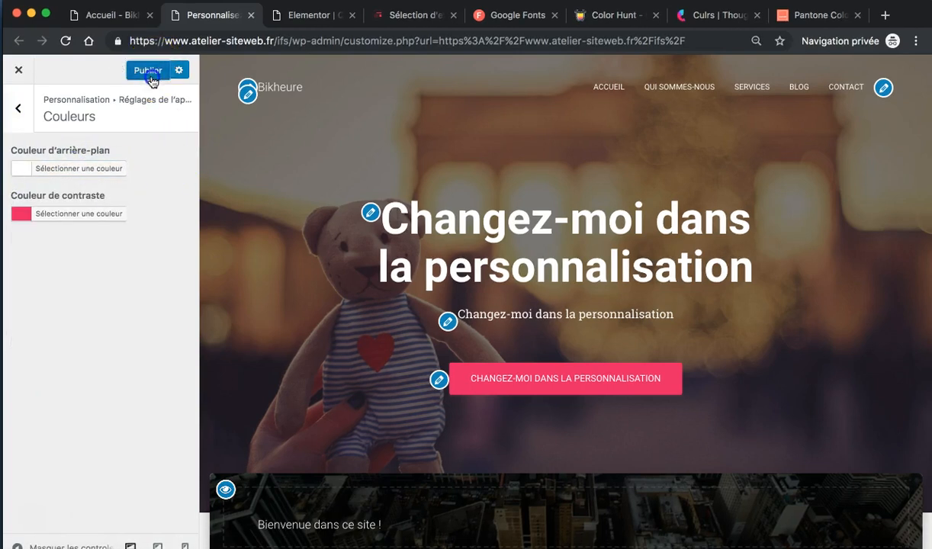
# Reload the Qui sommes-nous page in the Elementor editor and update the page
pyautogui.click(300, 19)
pyautogui.click(204, 17)
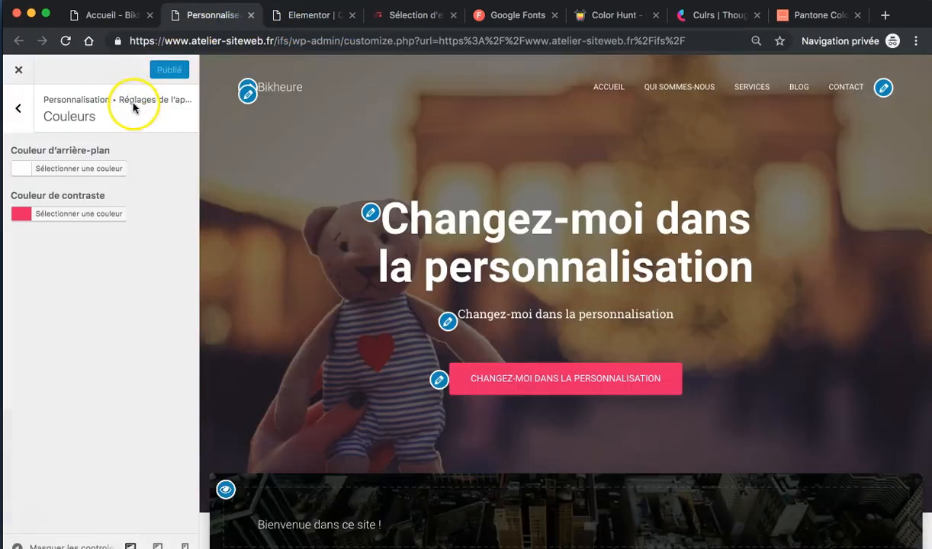
pyautogui.click(303, 17)
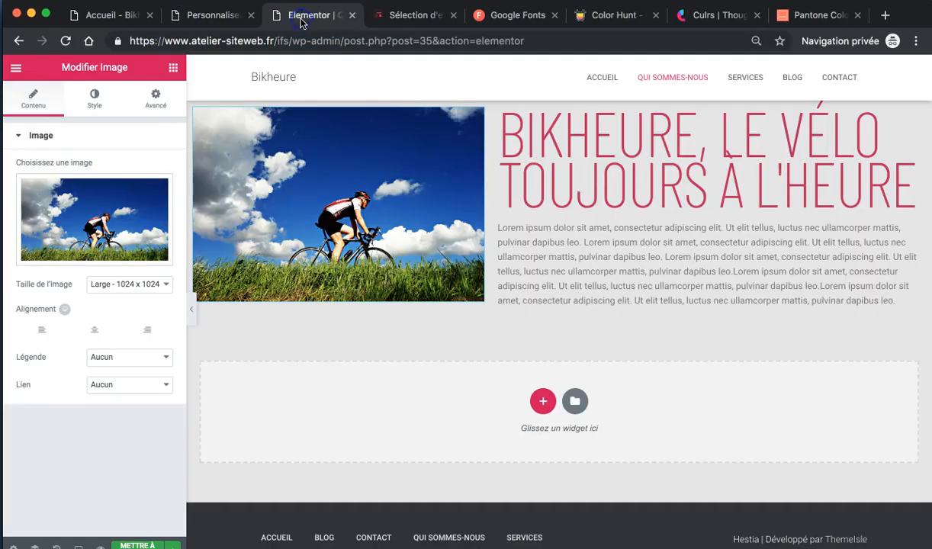
pyautogui.click(66, 41)
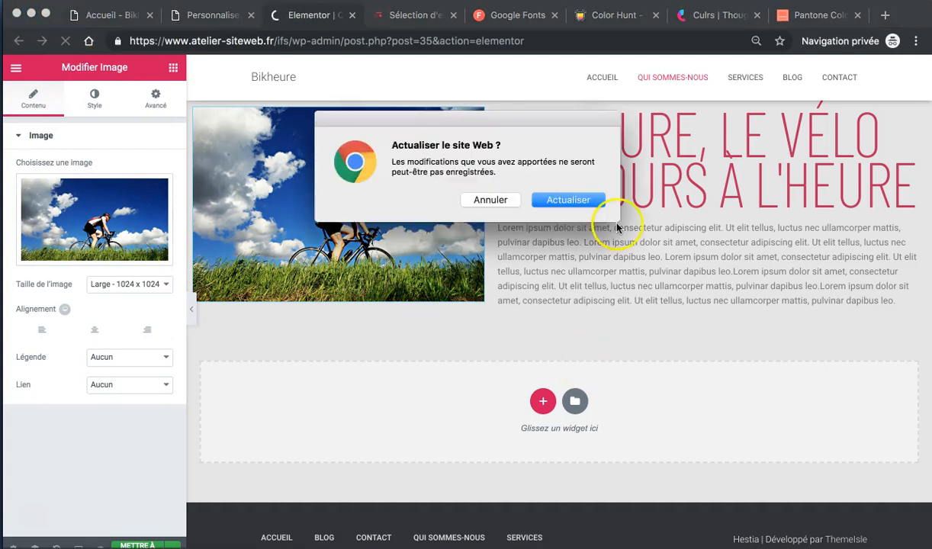
pyautogui.click(573, 202)
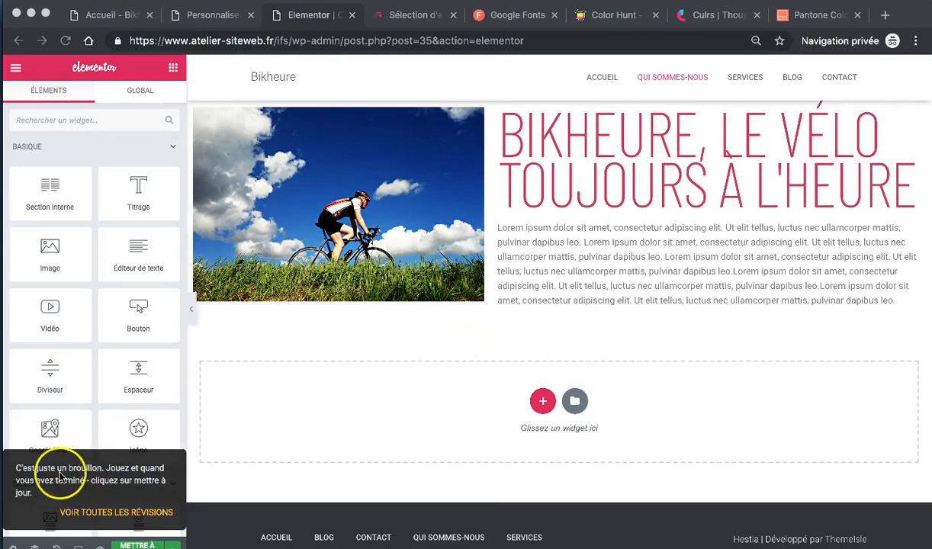
pyautogui.click(126, 543)
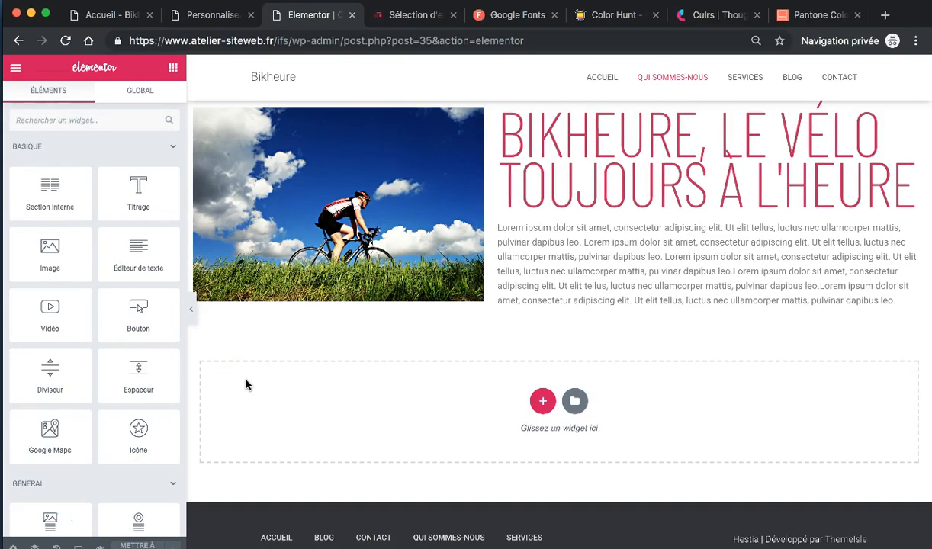
# Switch to Preview and consult the hand-drawn page layout in IMG_9265.jpg
pyautogui.press('super+Tab')
pyautogui.press('super+Tab')
pyautogui.press('super+Tab')
pyautogui.press('super+Tab')
pyautogui.press('super+Tab')
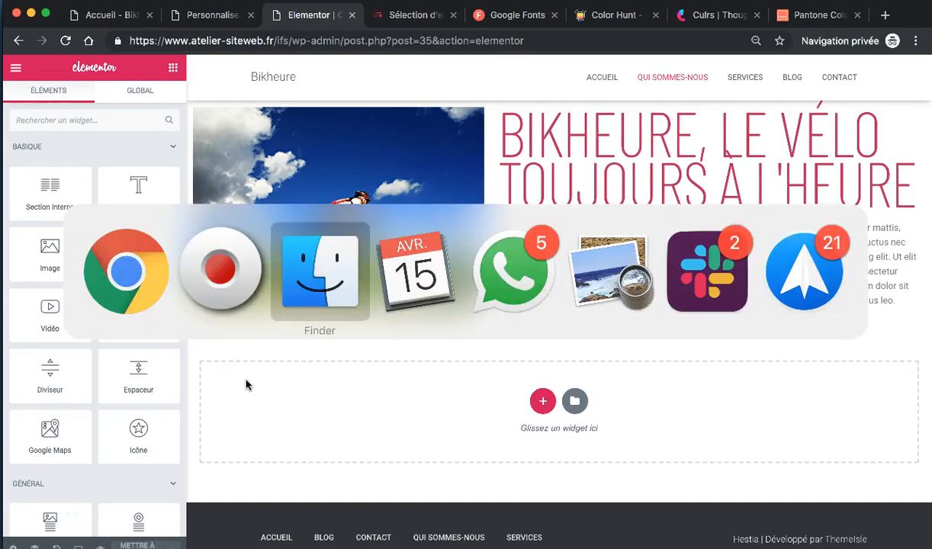
pyautogui.click(219, 373)
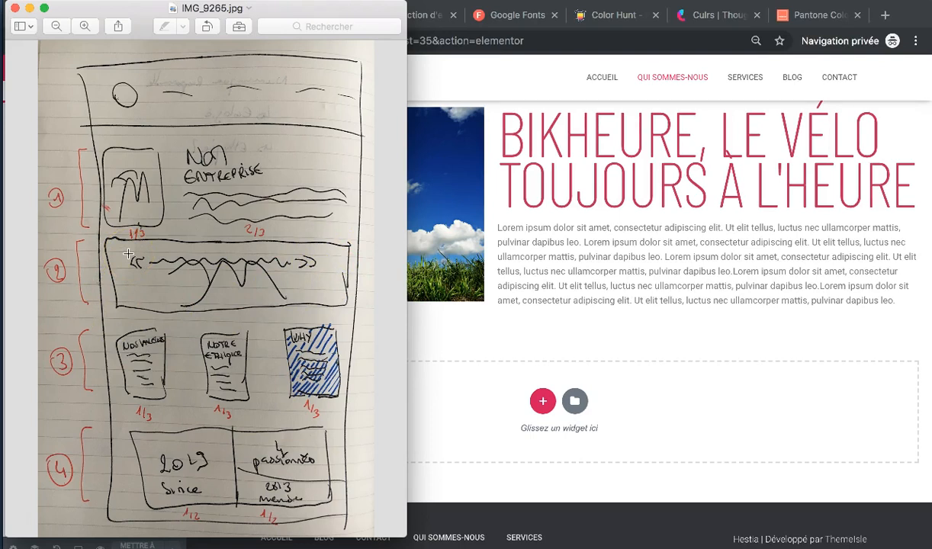
# Back in the Elementor editor, add a single-column section below the intro section and place a Titrage widget in it
pyautogui.press('super+Tab')
pyautogui.click(542, 400)
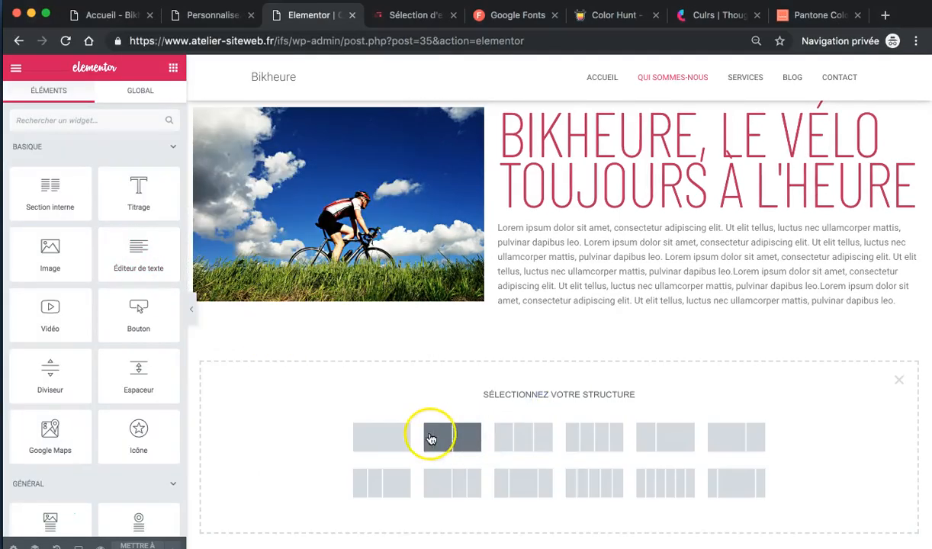
pyautogui.click(398, 437)
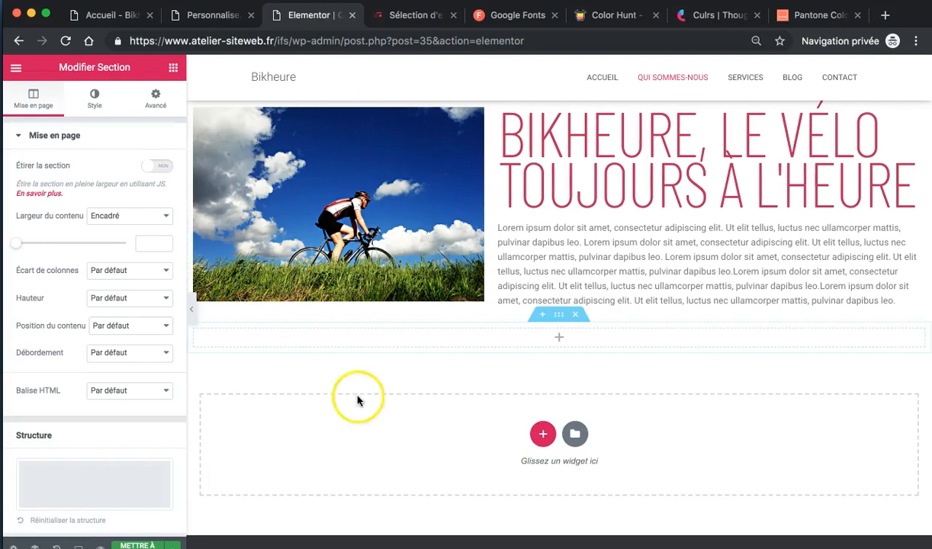
pyautogui.click(560, 340)
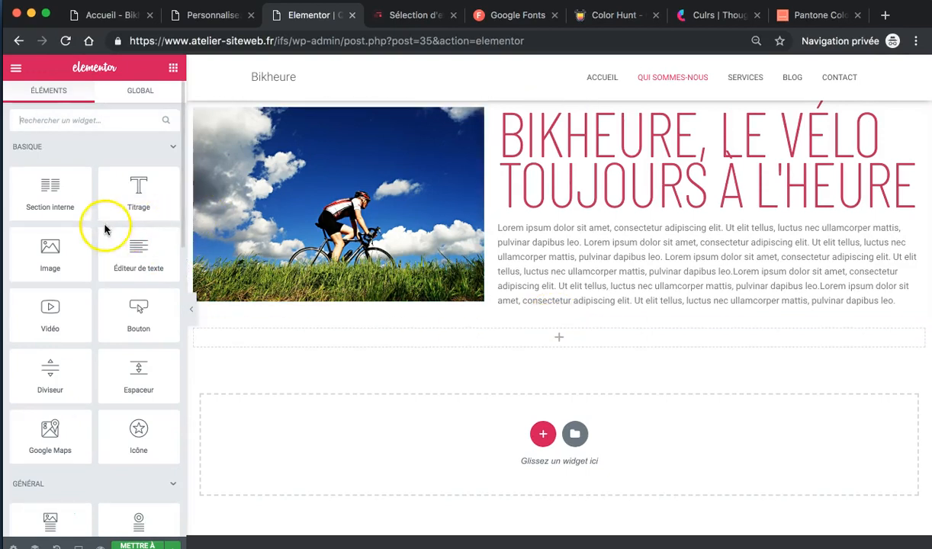
pyautogui.moveTo(137, 186); pyautogui.dragTo(556, 333)
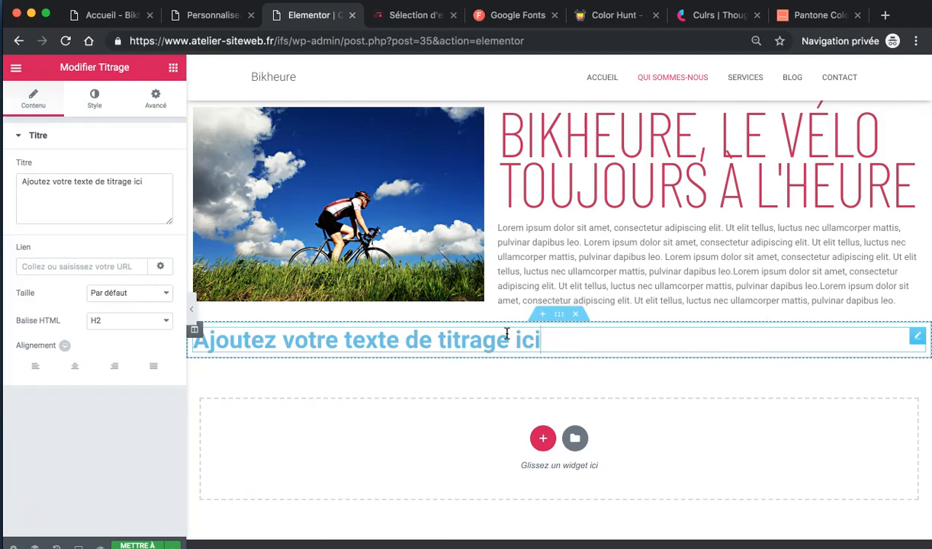
# Set the new heading's HTML tag to p and centre its alignment
pyautogui.click(154, 324)
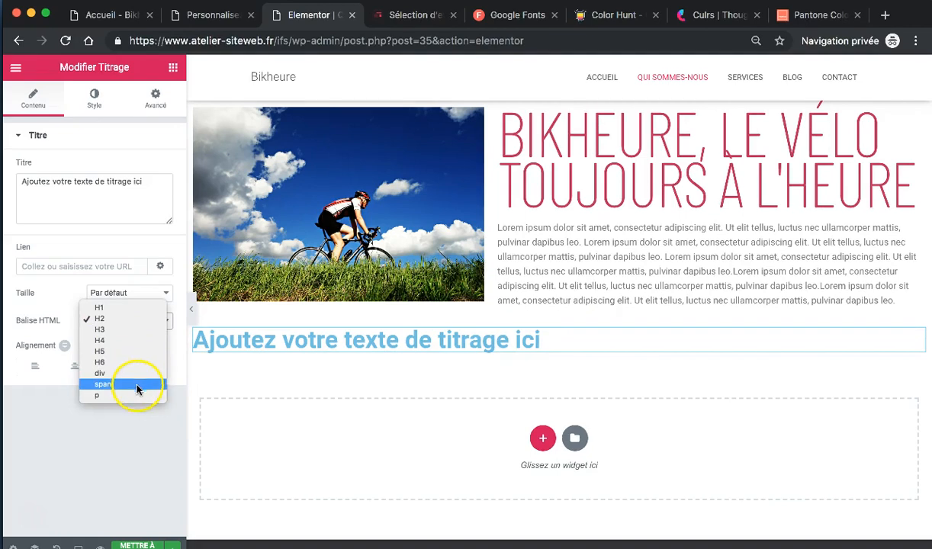
pyautogui.press('Return')
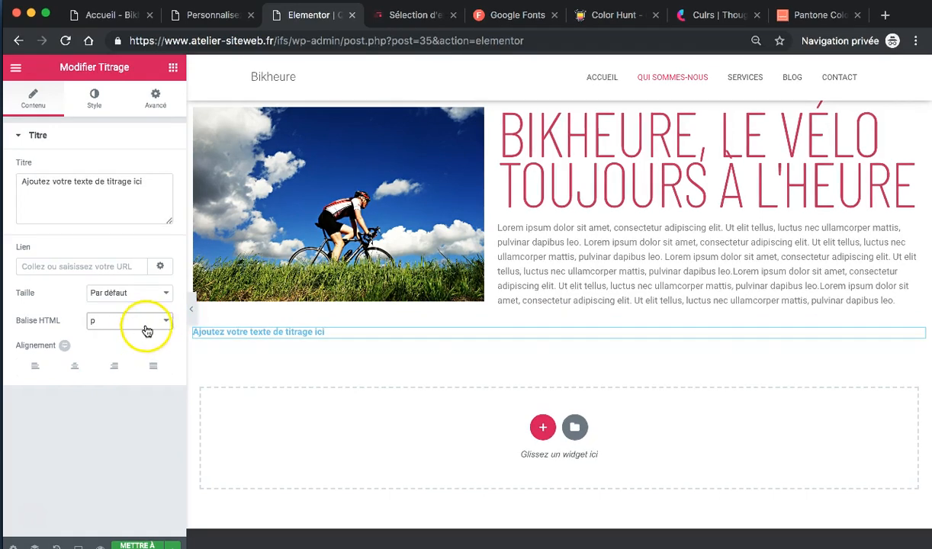
pyautogui.click(75, 368)
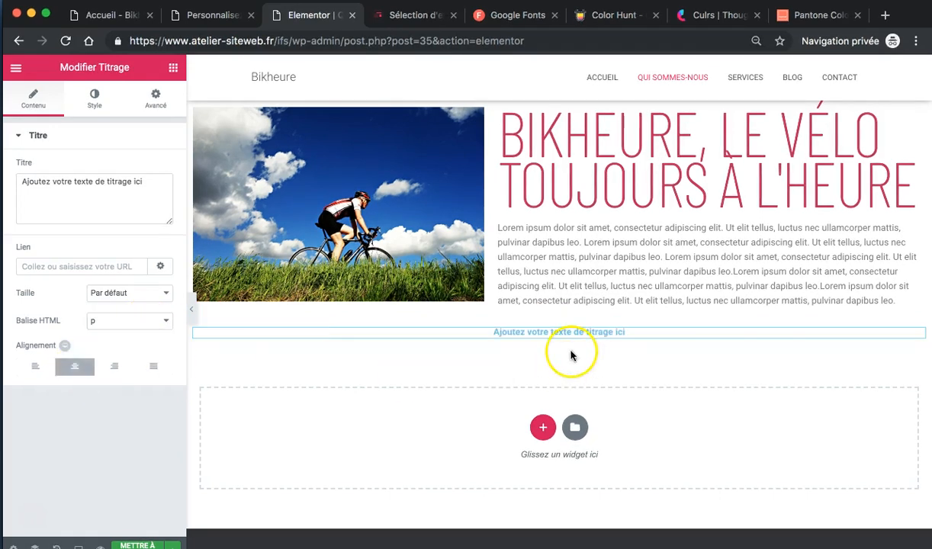
# Pick a light pink from the Pink / Pratique palette on Culrs and set the heading's text colour to #e69db5
pyautogui.click(94, 99)
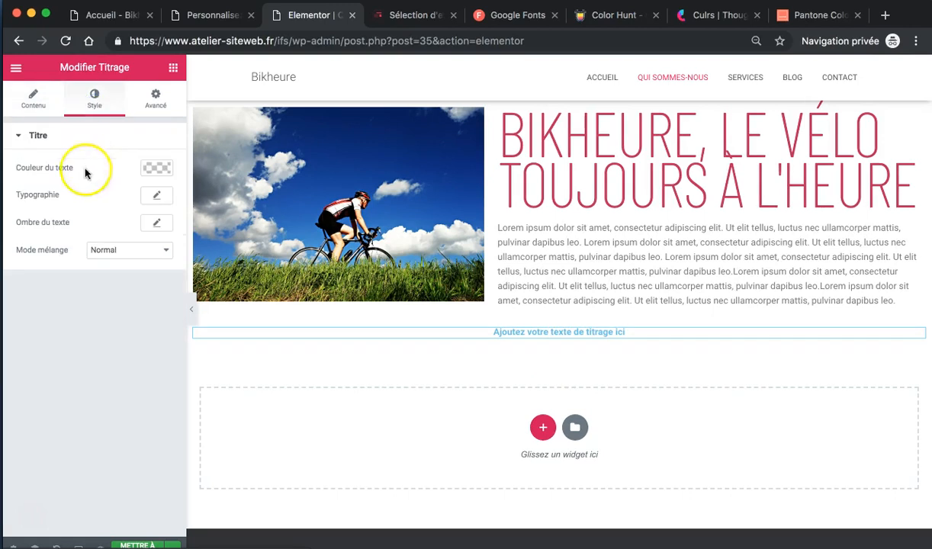
pyautogui.click(157, 171)
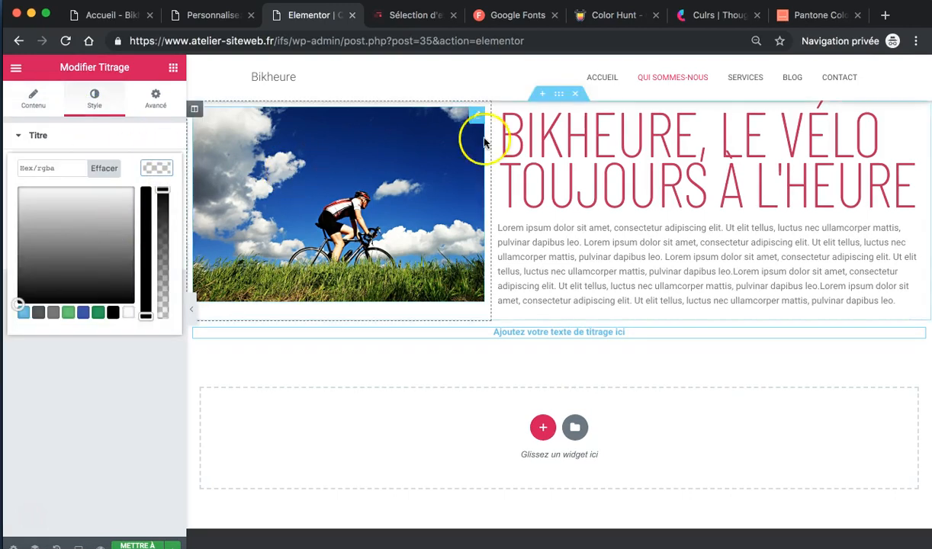
pyautogui.click(617, 16)
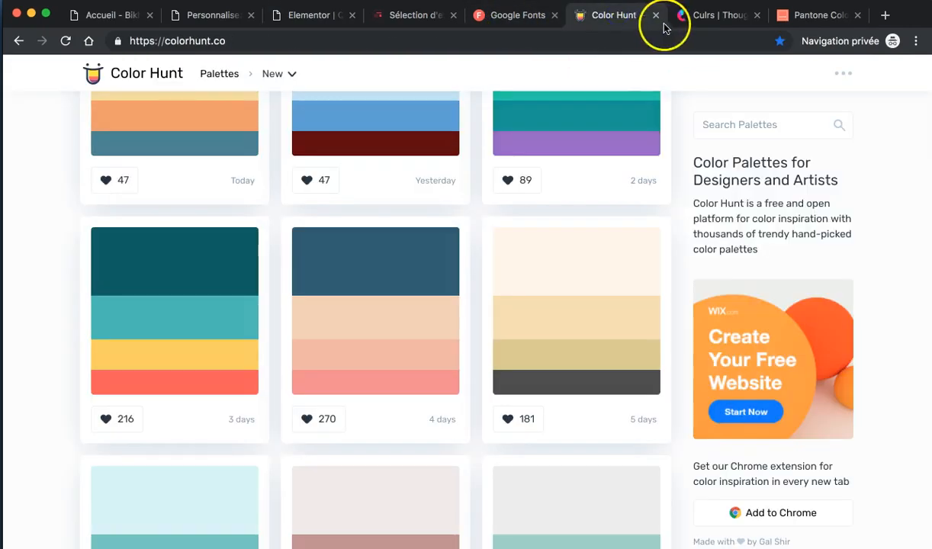
pyautogui.click(693, 17)
pyautogui.scroll(-2, 435, 336)
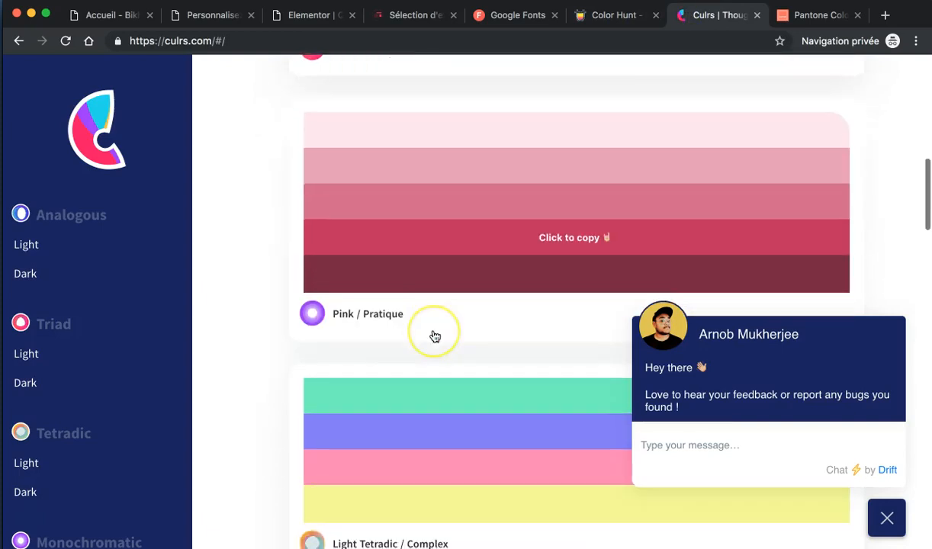
pyautogui.scroll(2, 434, 336)
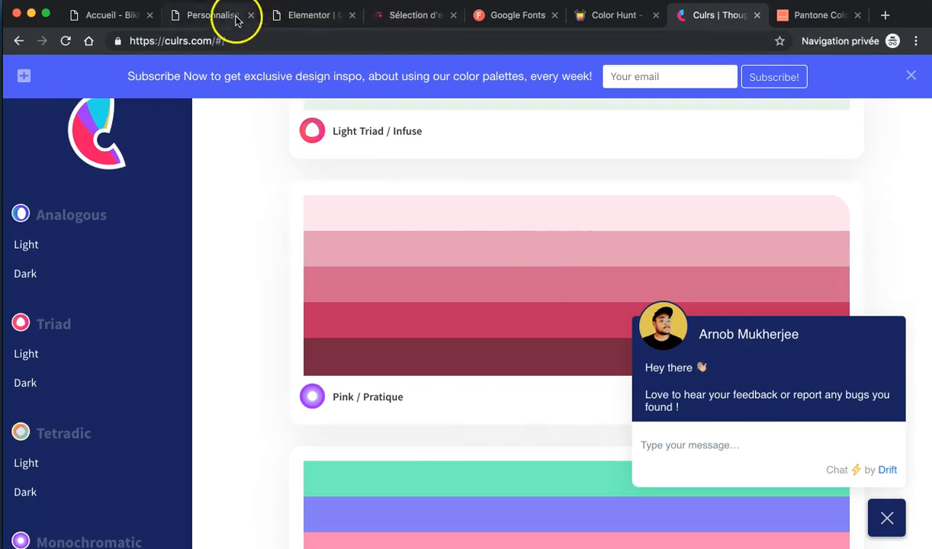
pyautogui.click(301, 15)
pyautogui.click(58, 169)
pyautogui.write('#e69db5')
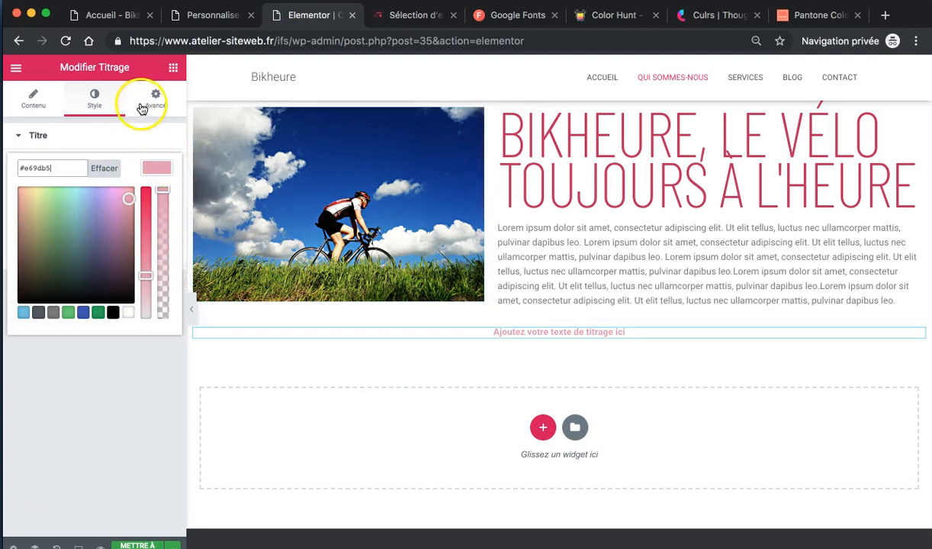
# Replace the heading's placeholder text with "Mieux est l'ennemi du bien", including the quotation marks
pyautogui.click(526, 328)
pyautogui.tripleClick(526, 328)
pyautogui.write('"Mieux est l\'ennemi du bien')
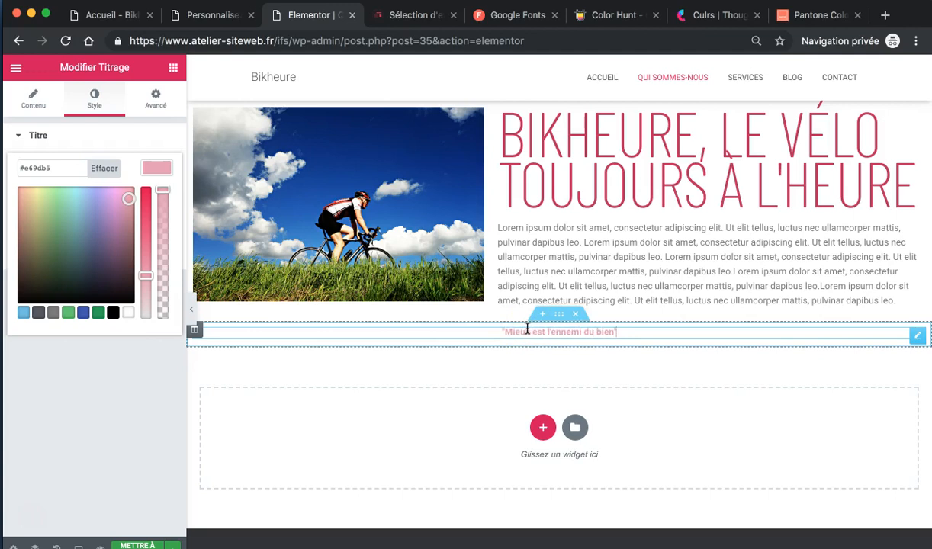
# In the quote heading's typography, set the size to 63 px and the font family to Georgia
pyautogui.click(154, 99)
pyautogui.click(96, 112)
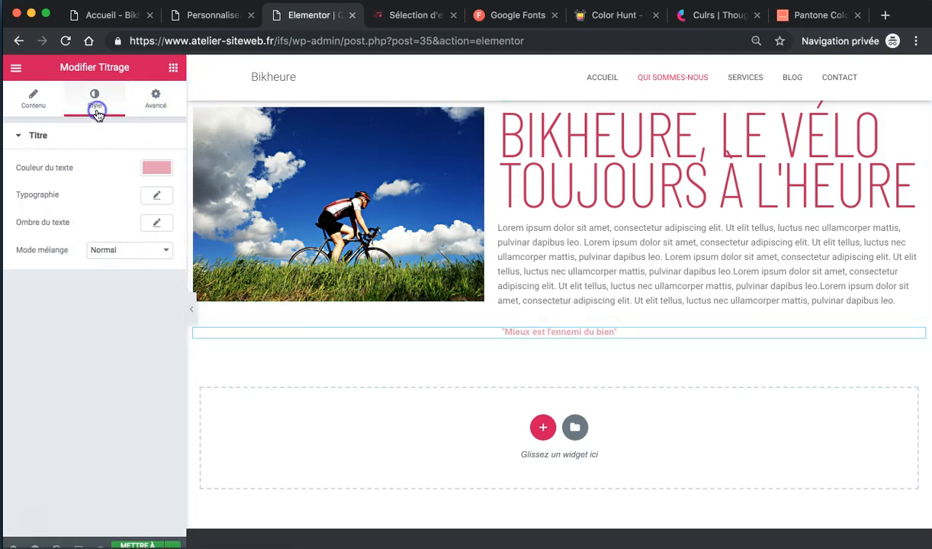
pyautogui.click(154, 195)
pyautogui.moveTo(45, 280)
pyautogui.mouseDown()
pyautogui.moveTo(67, 278)
pyautogui.moveTo(54, 275)
pyautogui.mouseUp()
pyautogui.click(103, 236)
pyautogui.scroll(-1, 135, 293)
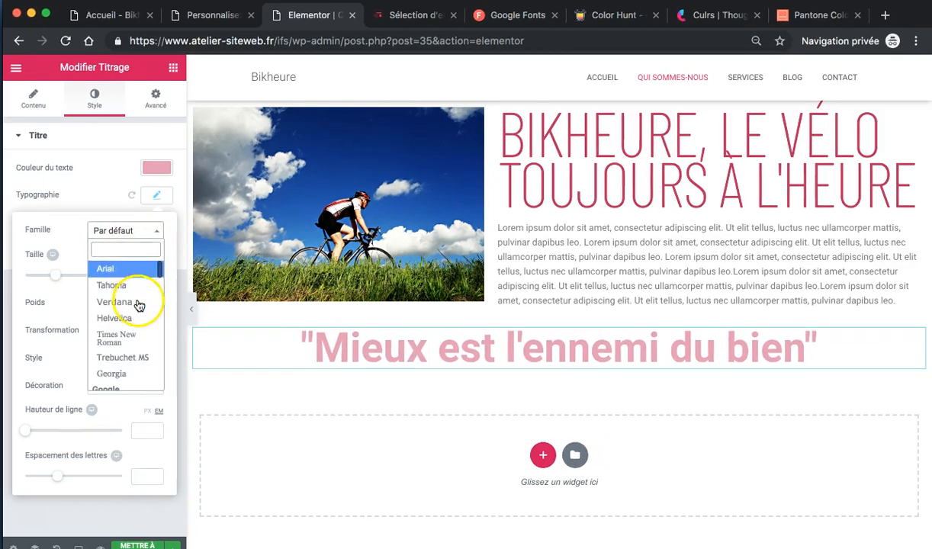
pyautogui.click(124, 374)
# Set the quote heading's font weight to 500 and its style to Italique, and close the typography settings
pyautogui.click(121, 303)
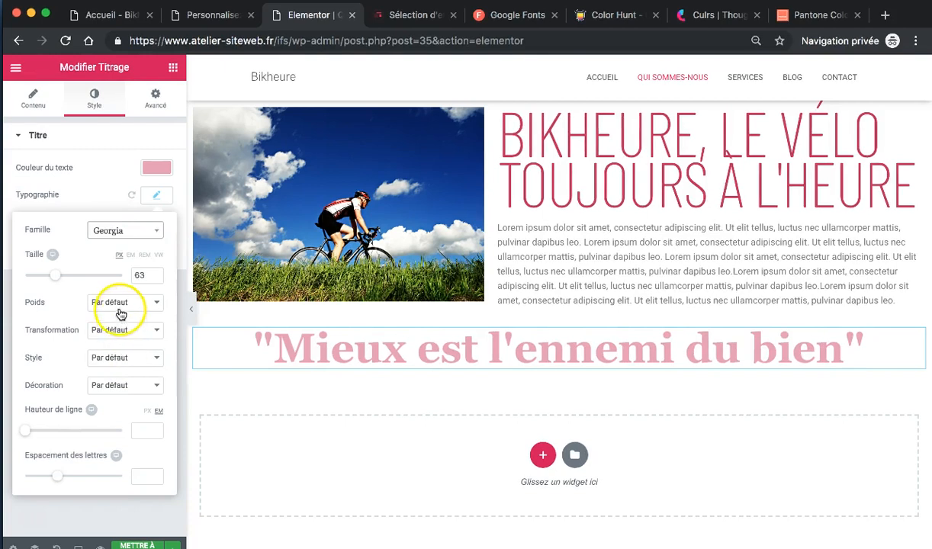
pyautogui.click(117, 248)
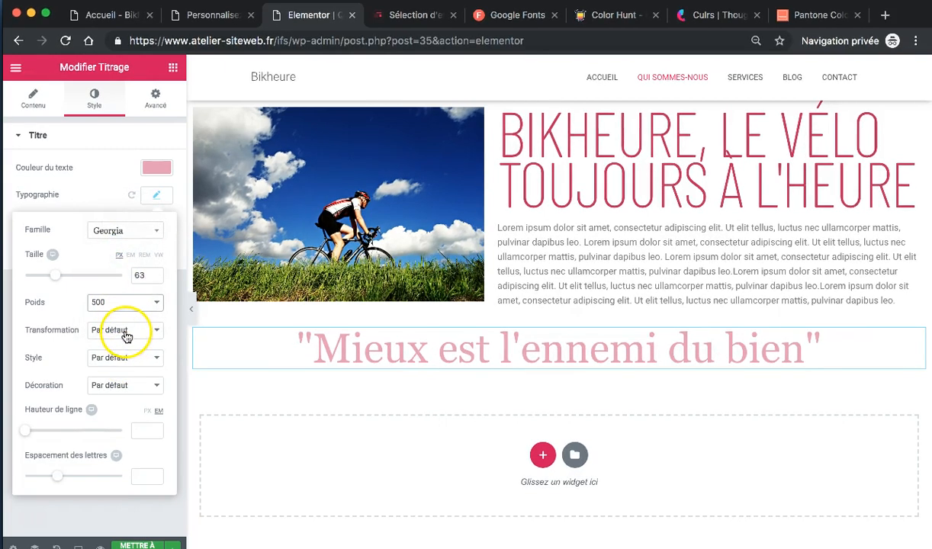
pyautogui.click(125, 355)
pyautogui.click(214, 388)
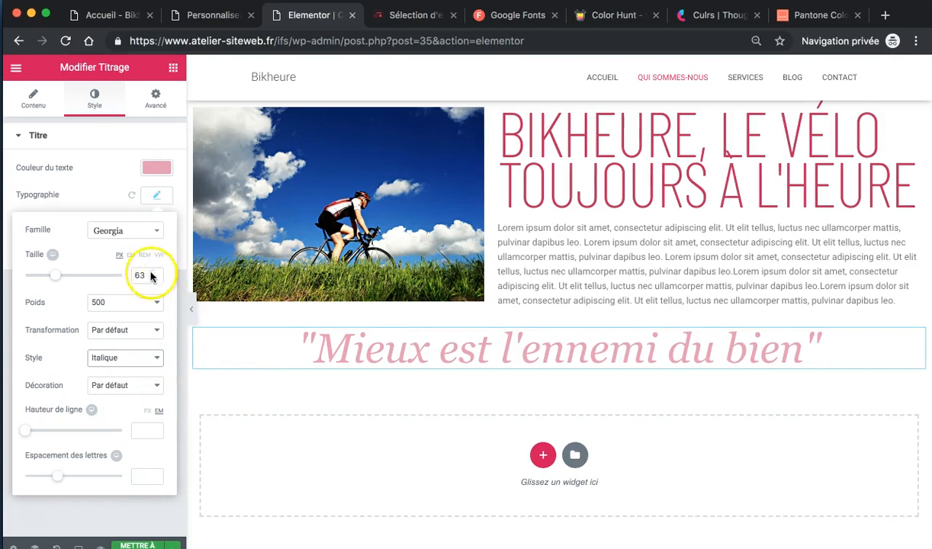
pyautogui.click(97, 197)
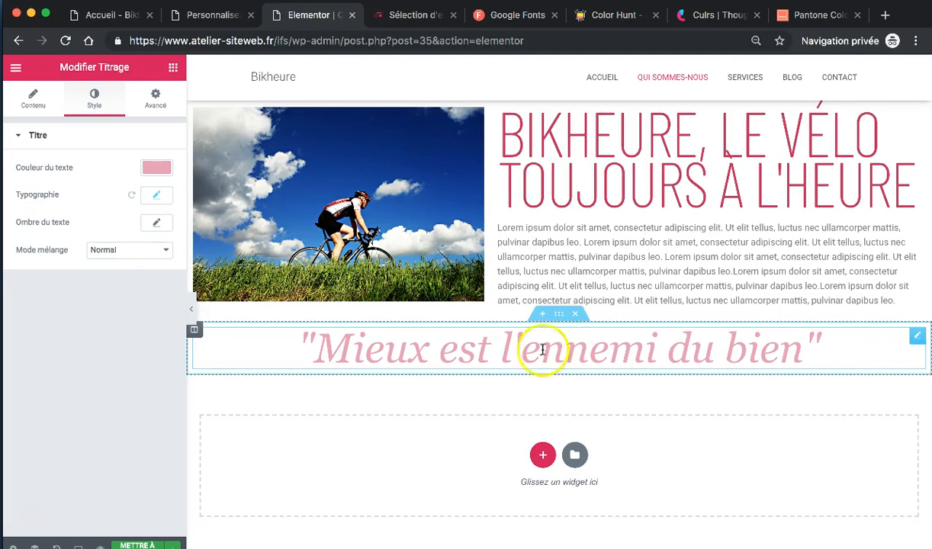
# Examine the layout settings of the quote's column and of the text and image columns in the section above
pyautogui.click(194, 331)
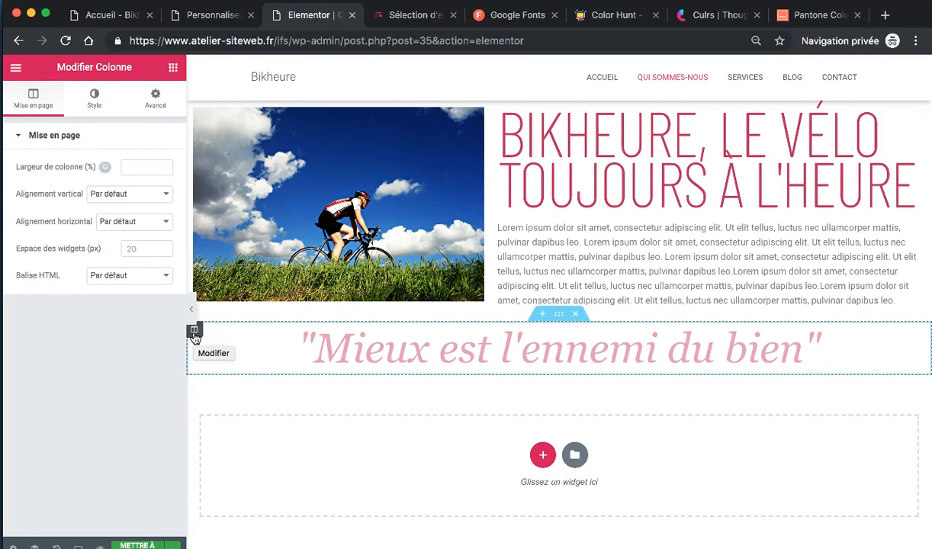
pyautogui.click(500, 110)
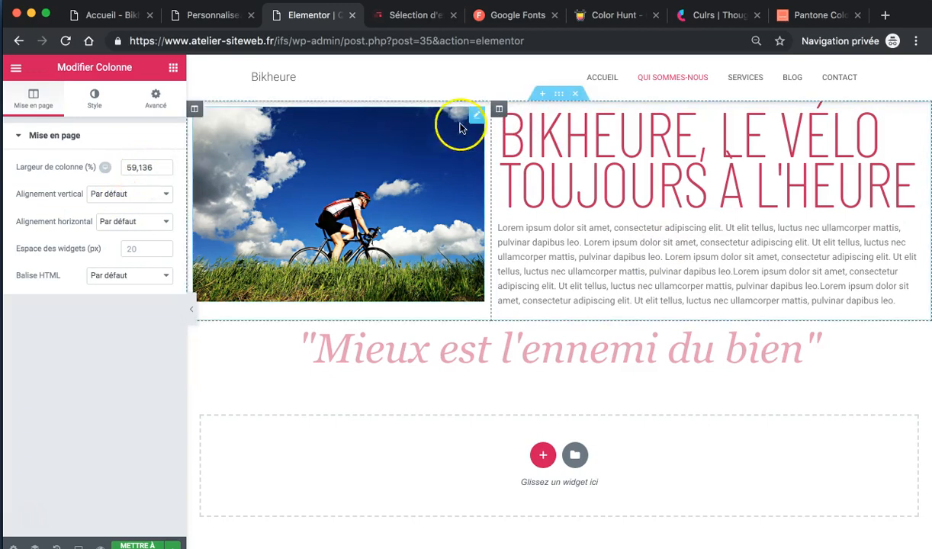
pyautogui.click(195, 110)
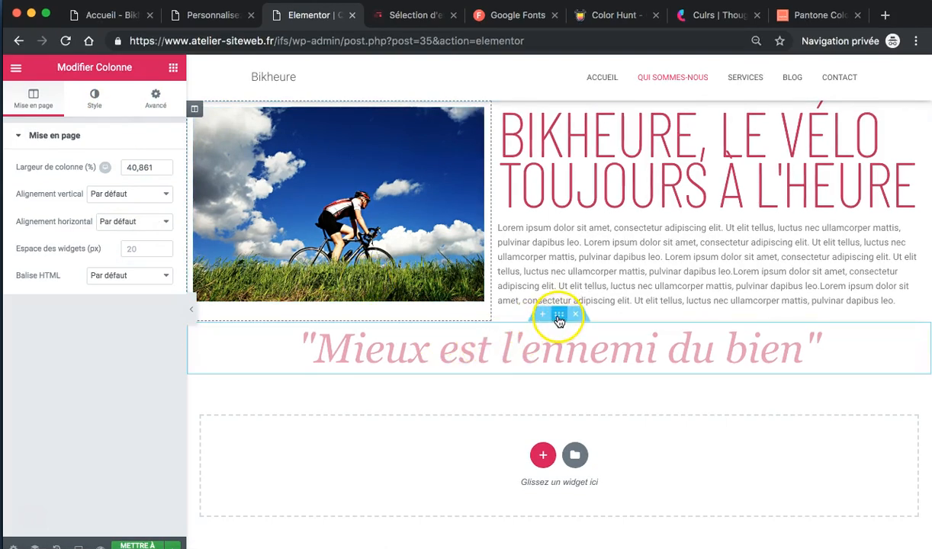
# Give the quote section a classic background using the image bicycle-biker-biking-1548771.jpg from the media library
pyautogui.click(559, 315)
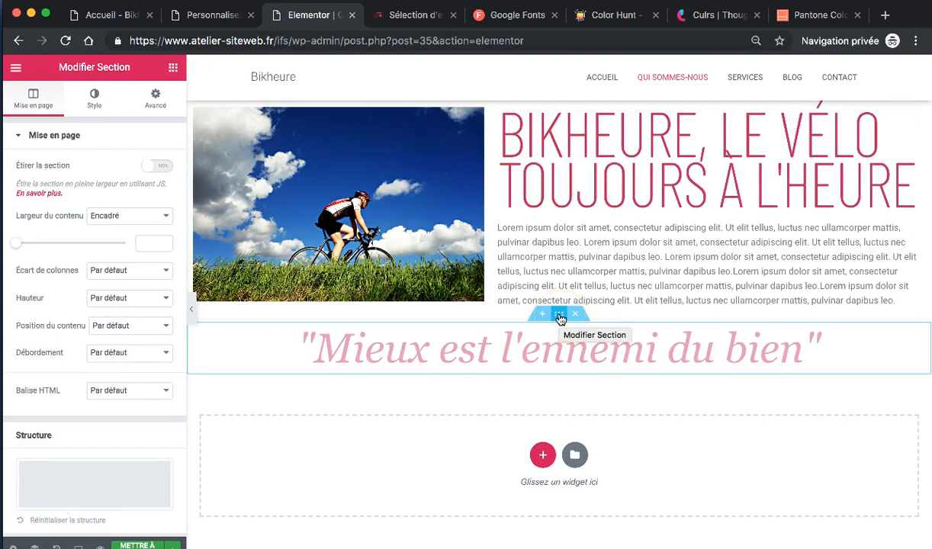
pyautogui.click(97, 107)
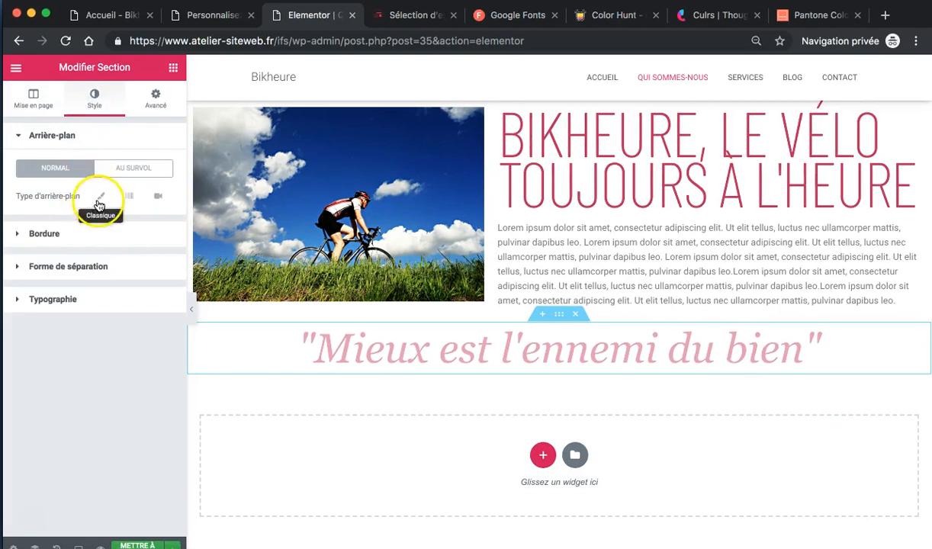
pyautogui.click(101, 197)
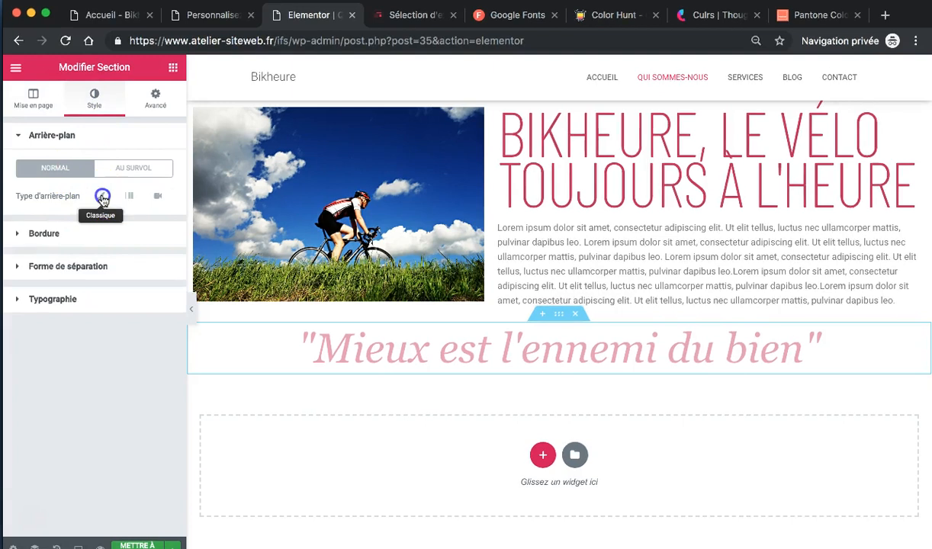
pyautogui.click(83, 302)
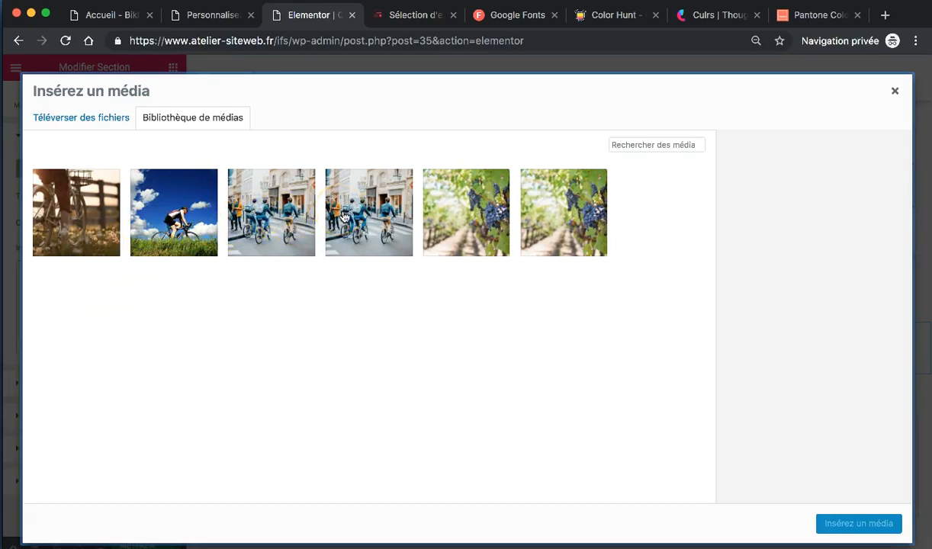
pyautogui.click(281, 218)
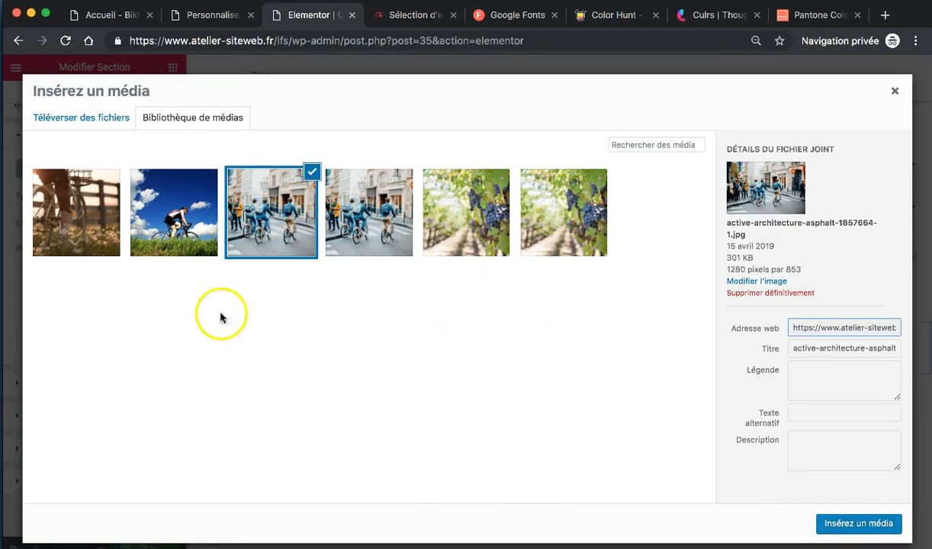
pyautogui.click(58, 218)
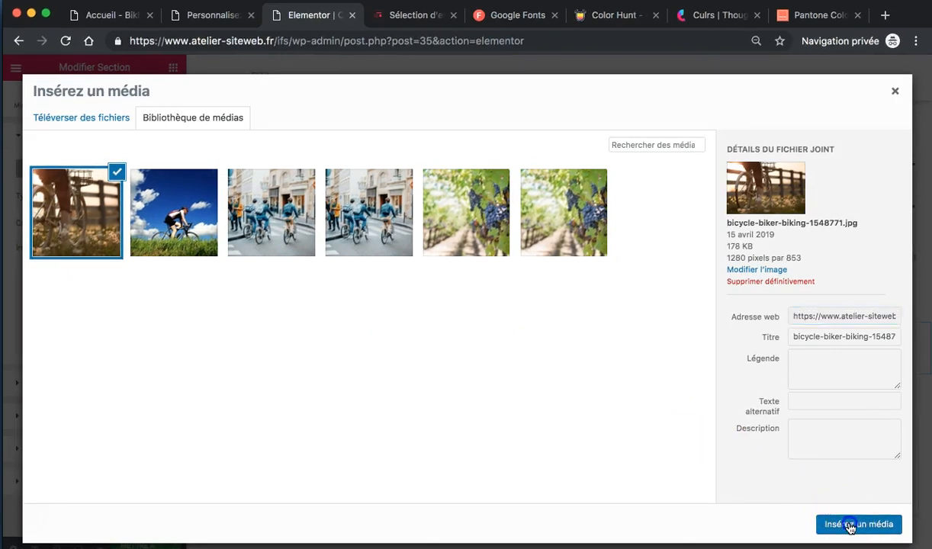
pyautogui.click(849, 524)
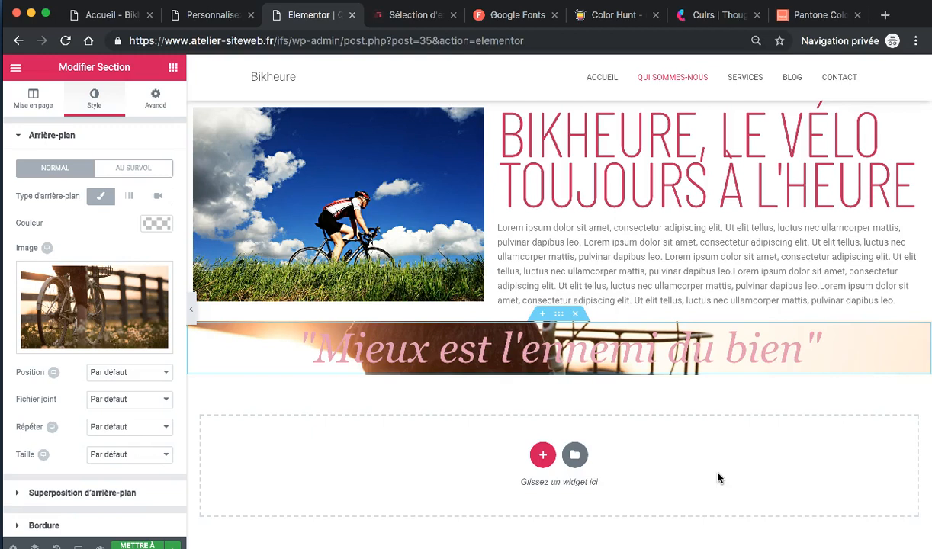
# Try the Couvrir size on the quote section's background image and restore Par défaut
pyautogui.click(166, 454)
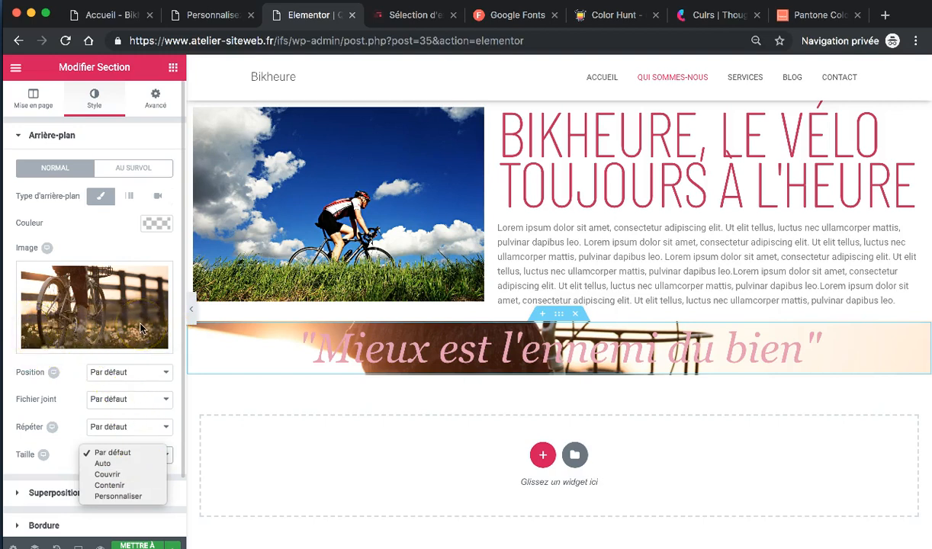
pyautogui.click(120, 474)
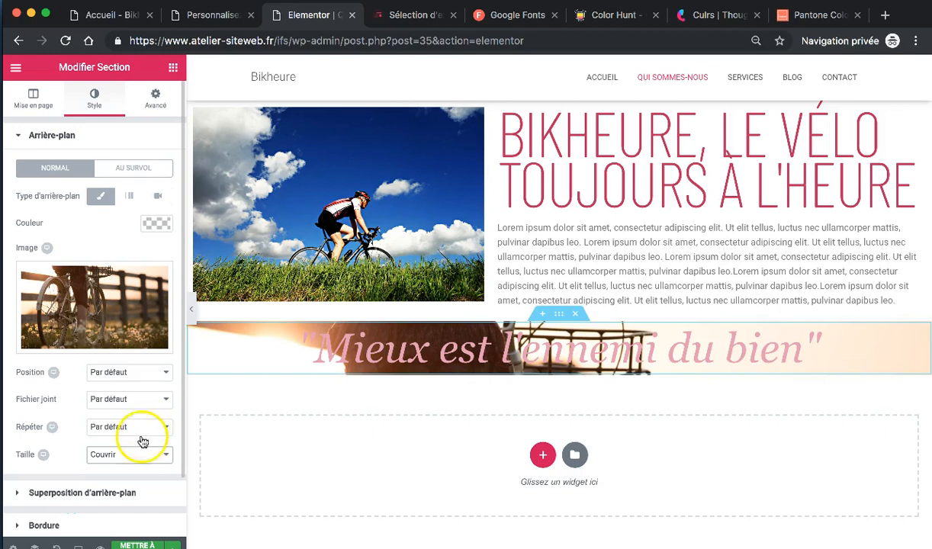
pyautogui.click(139, 454)
pyautogui.click(135, 431)
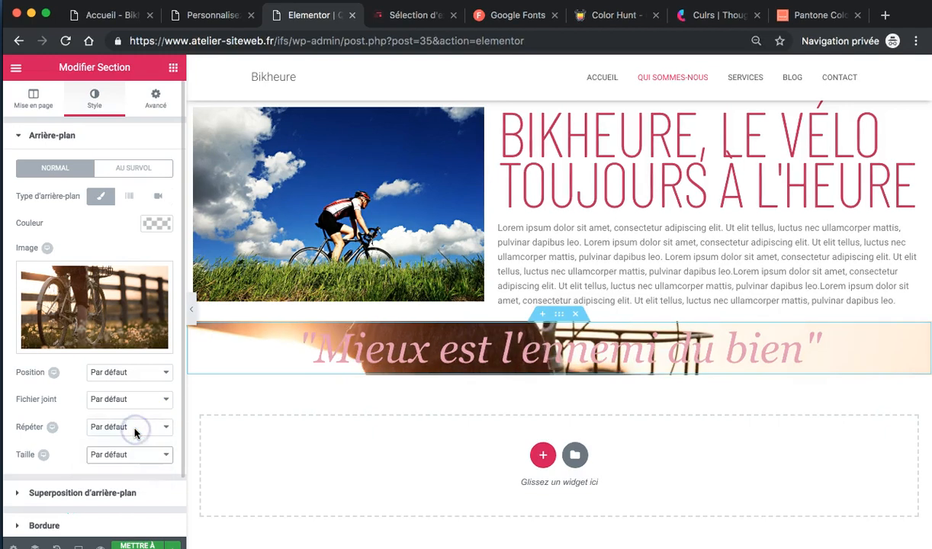
pyautogui.click(136, 462)
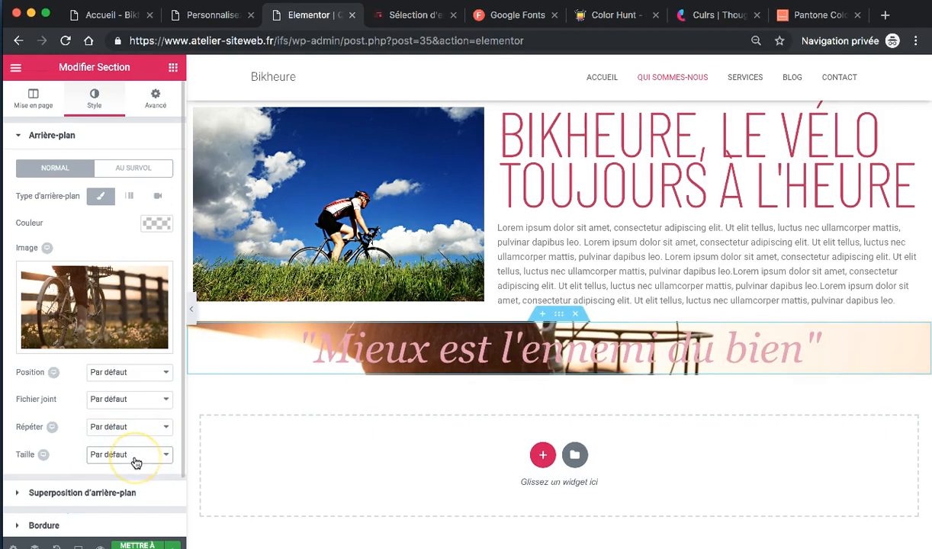
# Set the quote section's top and bottom margins to 41 px and, with values unlinked, its top and bottom inner margins to 100 px
pyautogui.click(153, 104)
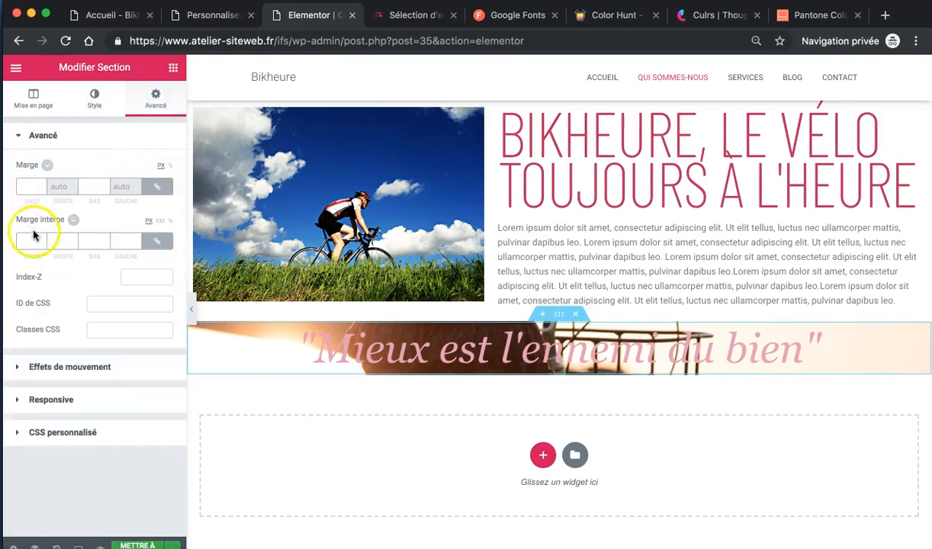
pyautogui.click(42, 186)
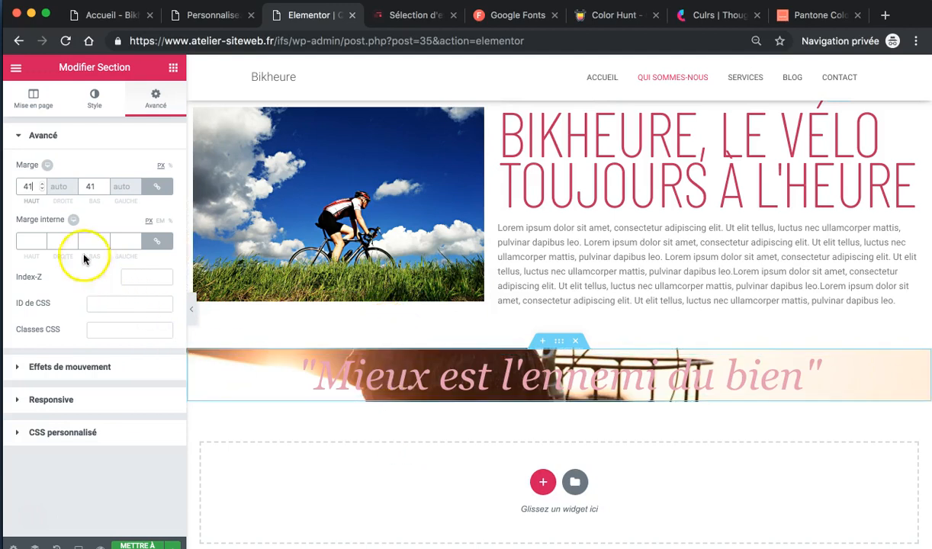
pyautogui.click(35, 242)
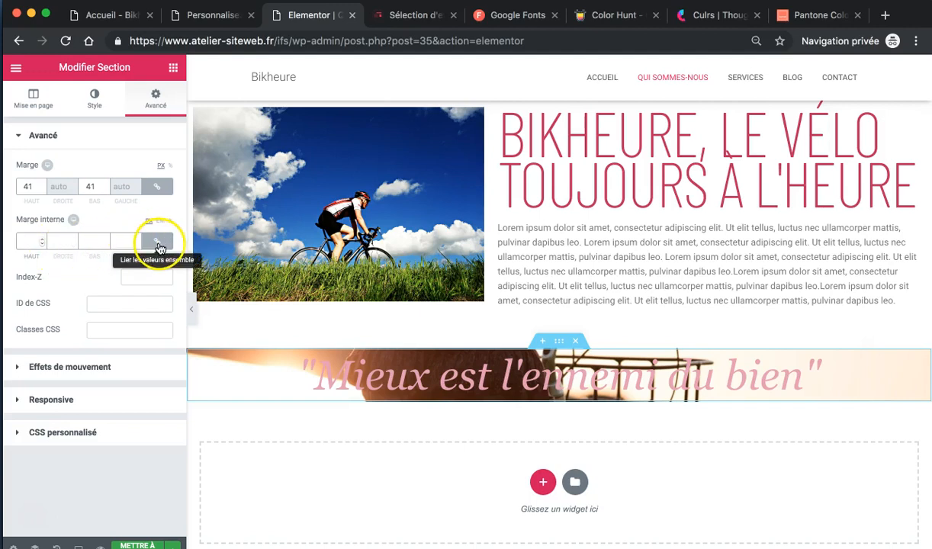
pyautogui.click(157, 243)
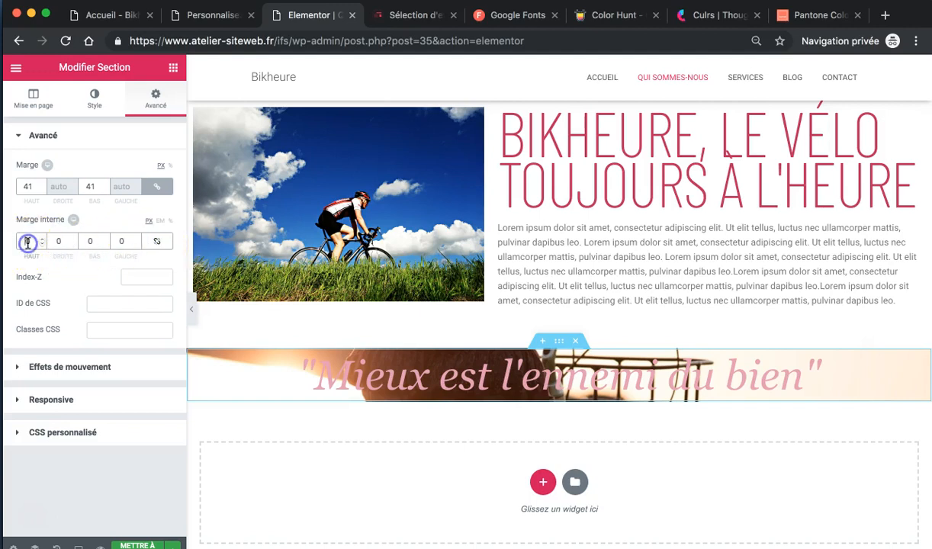
pyautogui.write('100')
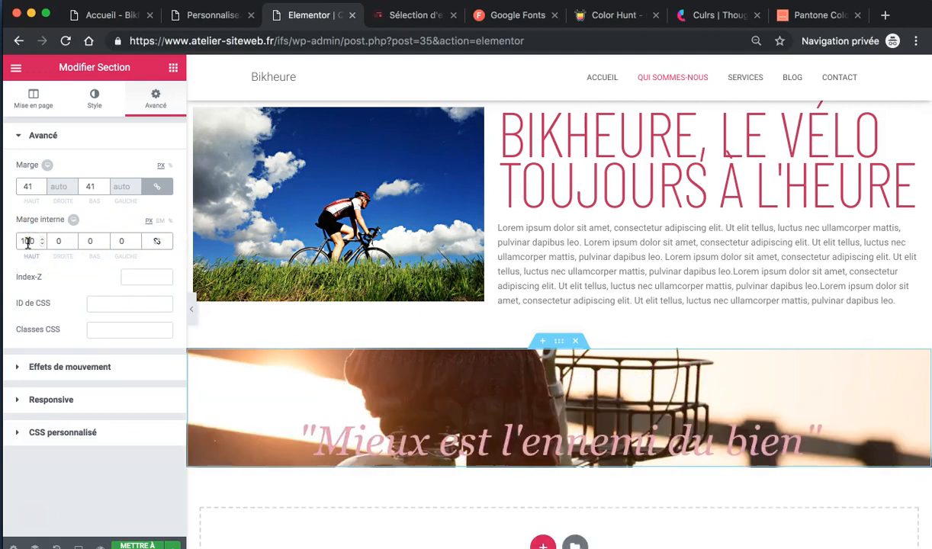
pyautogui.click(83, 241)
pyautogui.write('100')
pyautogui.scroll(-1, 227, 394)
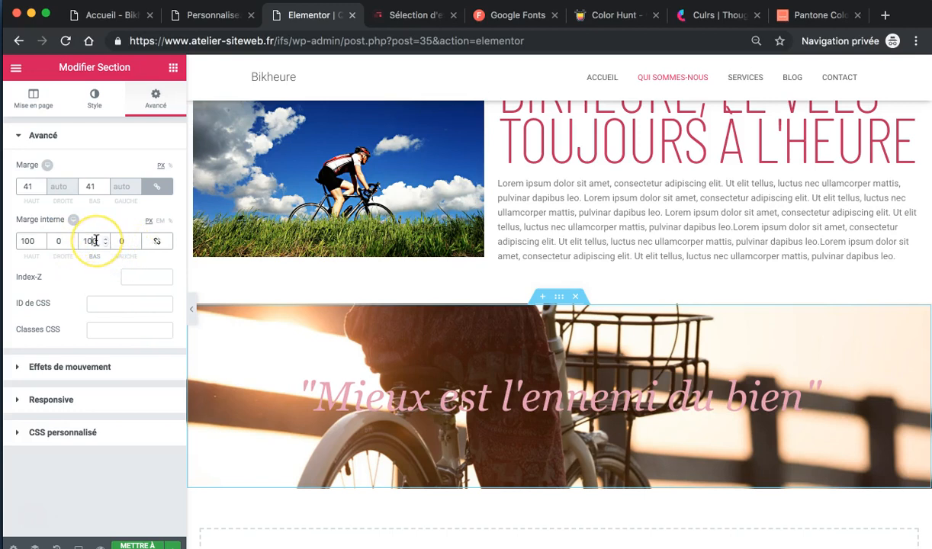
# Increase the quote section's top and bottom inner margins to 130 px each
pyautogui.write('130')
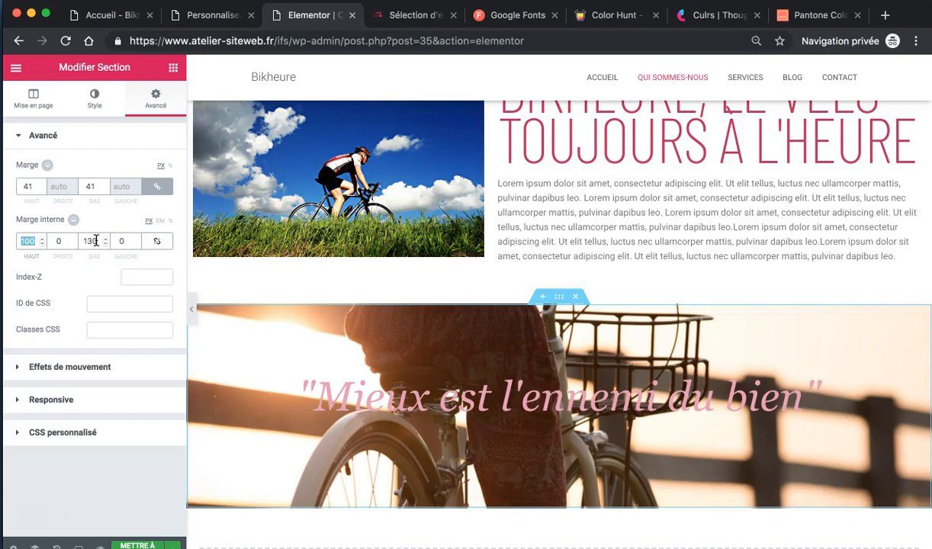
pyautogui.write('130')
pyautogui.scroll(-2, 458, 331)
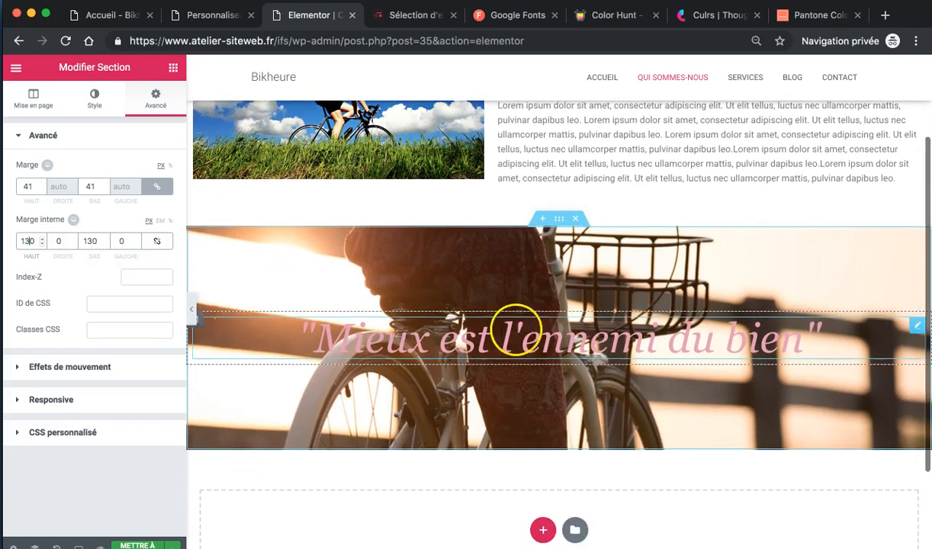
# Set the size of the quote section's background image to Couvrir
pyautogui.click(96, 102)
pyautogui.scroll(-1, 83, 396)
pyautogui.click(103, 430)
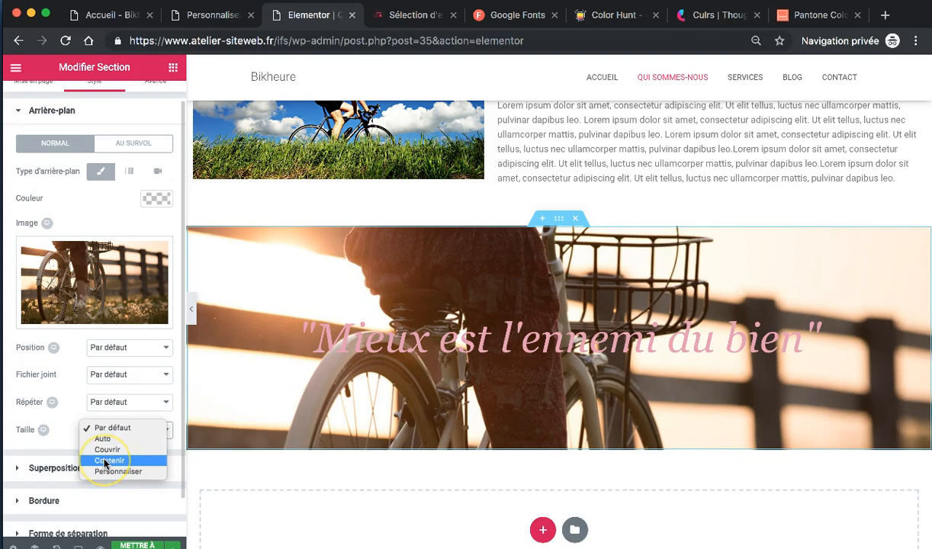
pyautogui.click(105, 449)
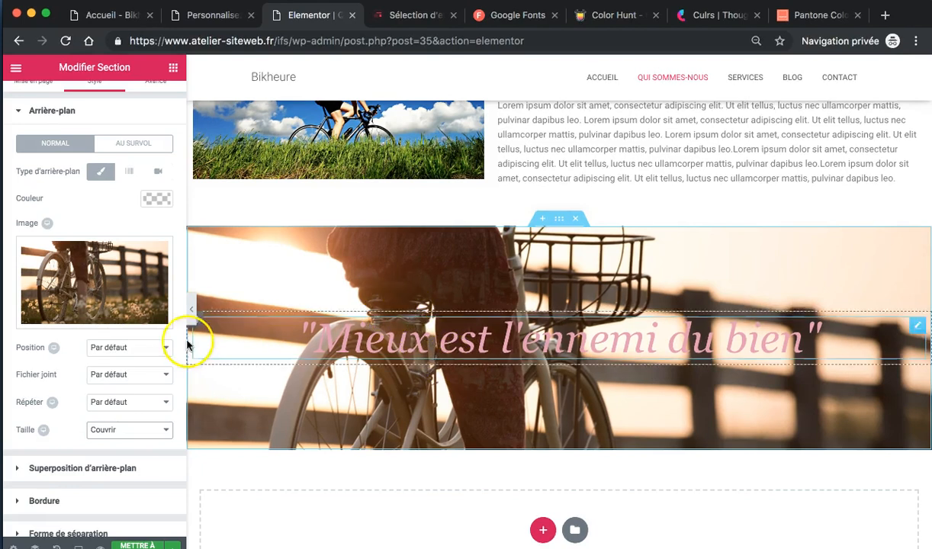
# Try the Inférieur centre and Supérieur centré positions for the quote section's background image and settle on Centre centré
pyautogui.click(155, 347)
pyautogui.click(156, 439)
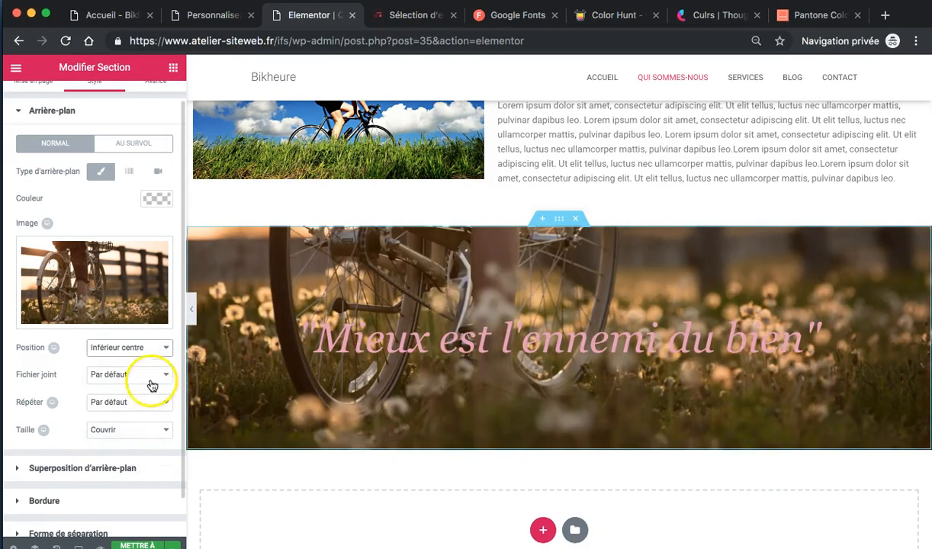
pyautogui.click(153, 347)
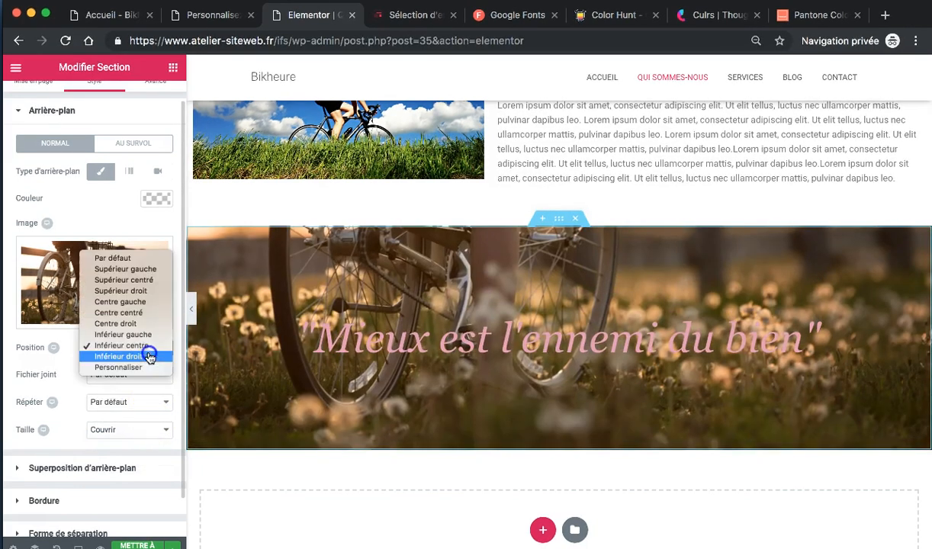
pyautogui.click(147, 316)
pyautogui.click(149, 347)
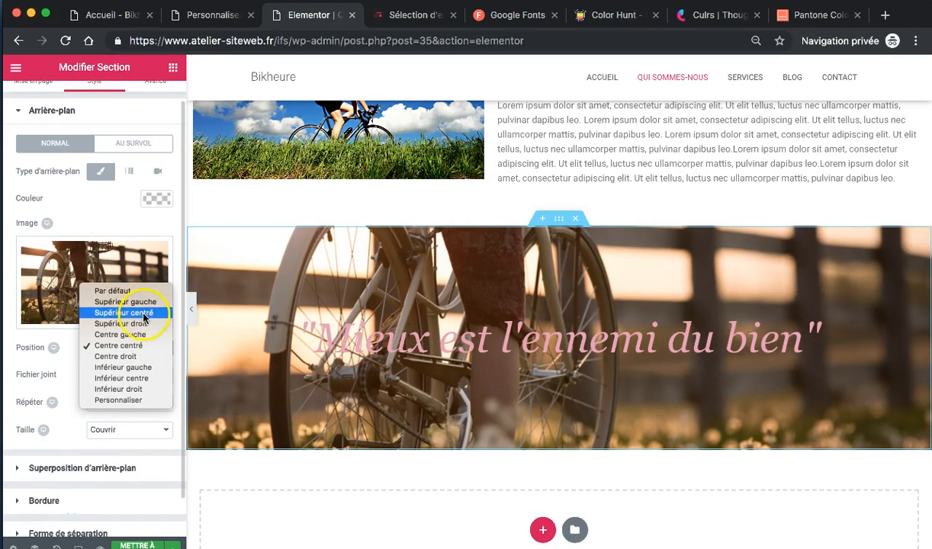
pyautogui.click(144, 313)
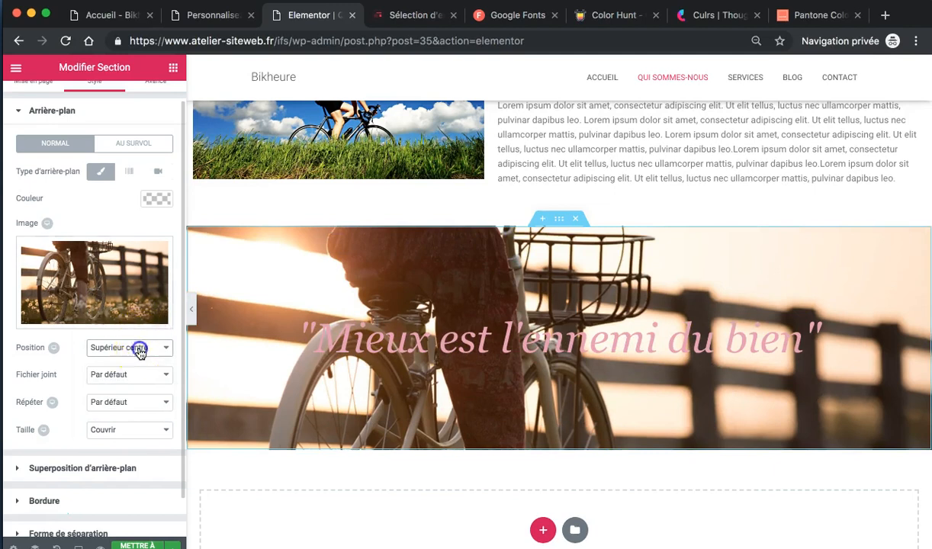
pyautogui.click(138, 348)
pyautogui.click(136, 379)
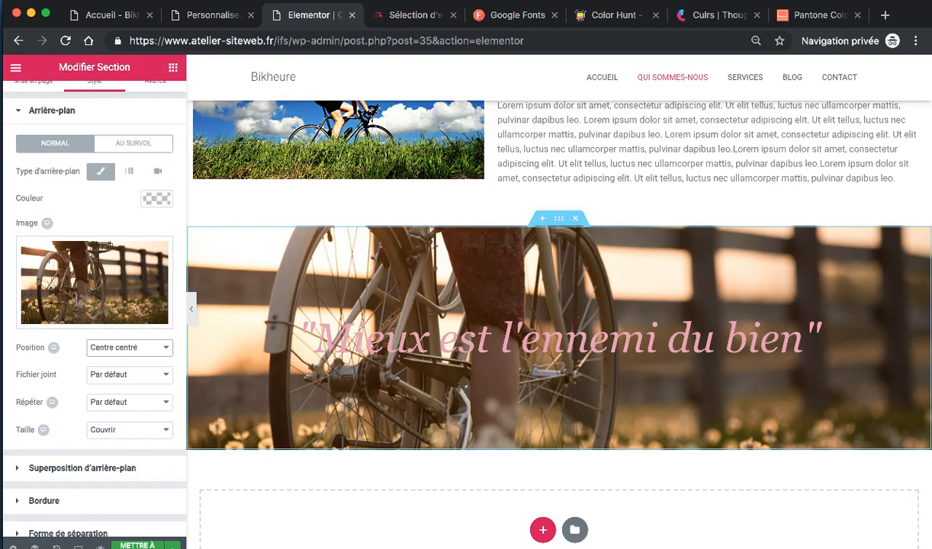
# Preview the quote section at full page width without the editing panel and return to its style settings
pyautogui.click(190, 313)
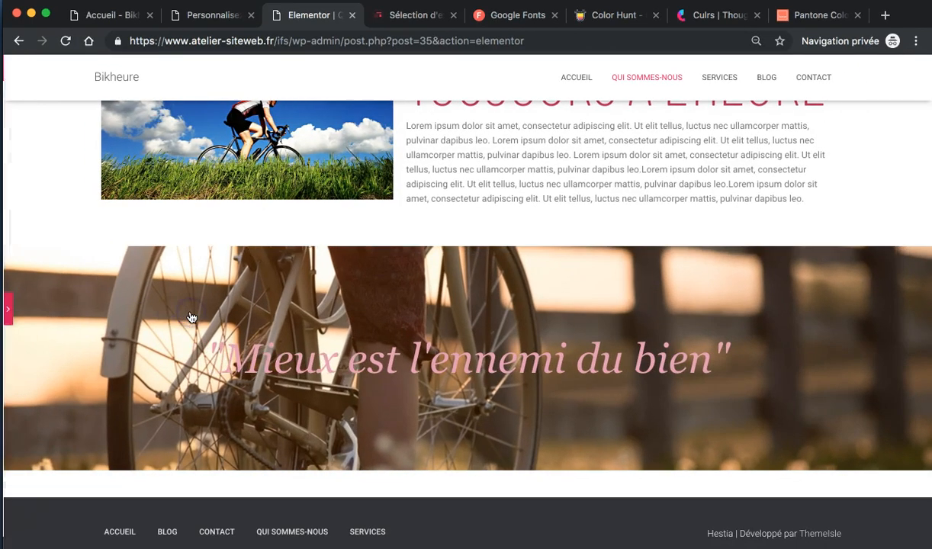
pyautogui.click(9, 315)
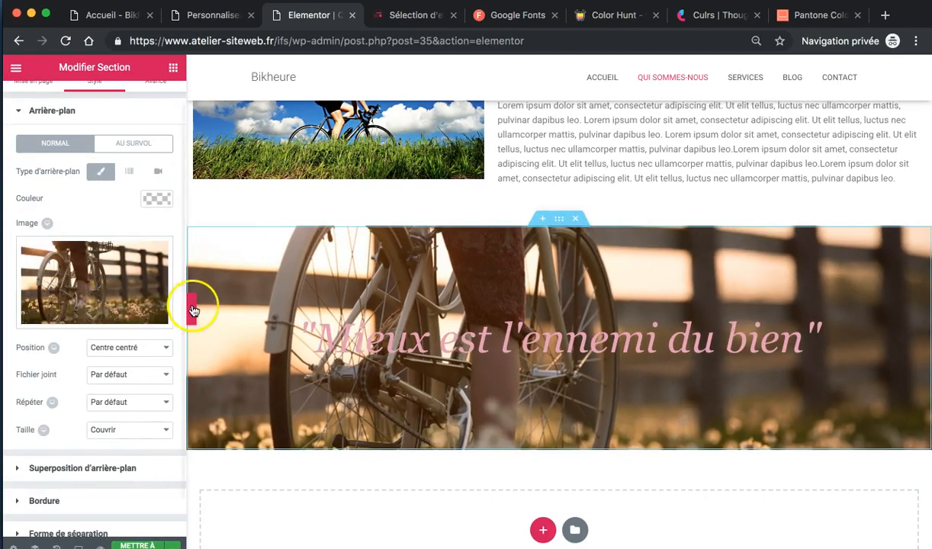
pyautogui.click(193, 309)
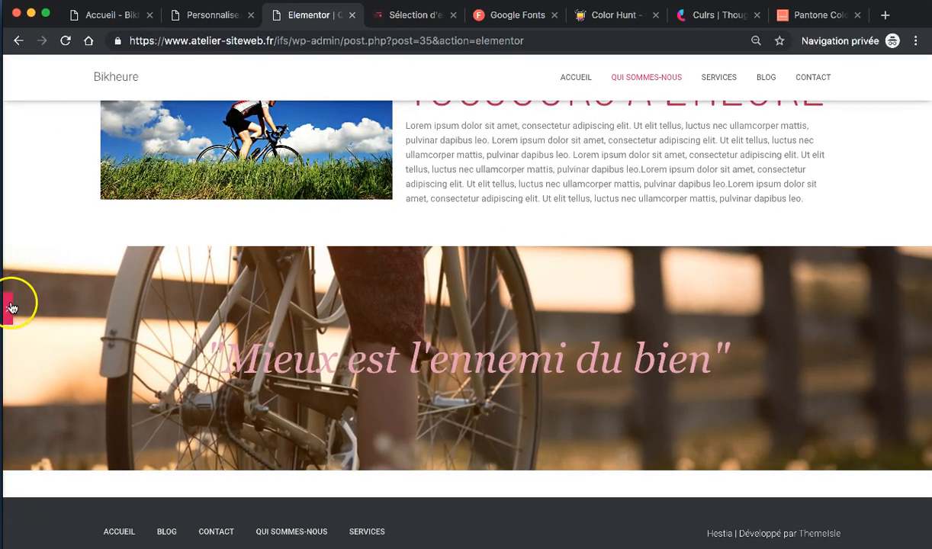
pyautogui.click(9, 313)
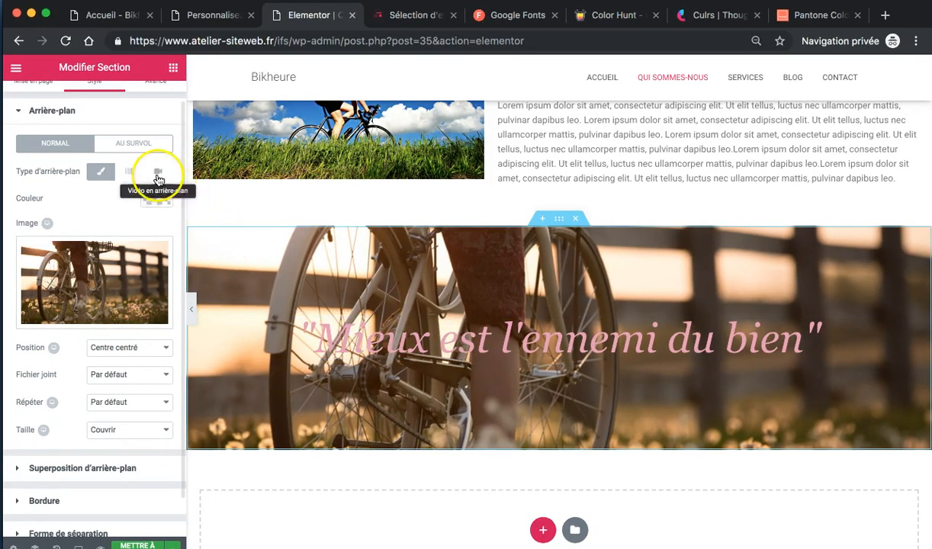
# Try a classic black (#000000) background overlay on the quote section and remove it
pyautogui.scroll(-1, 54, 447)
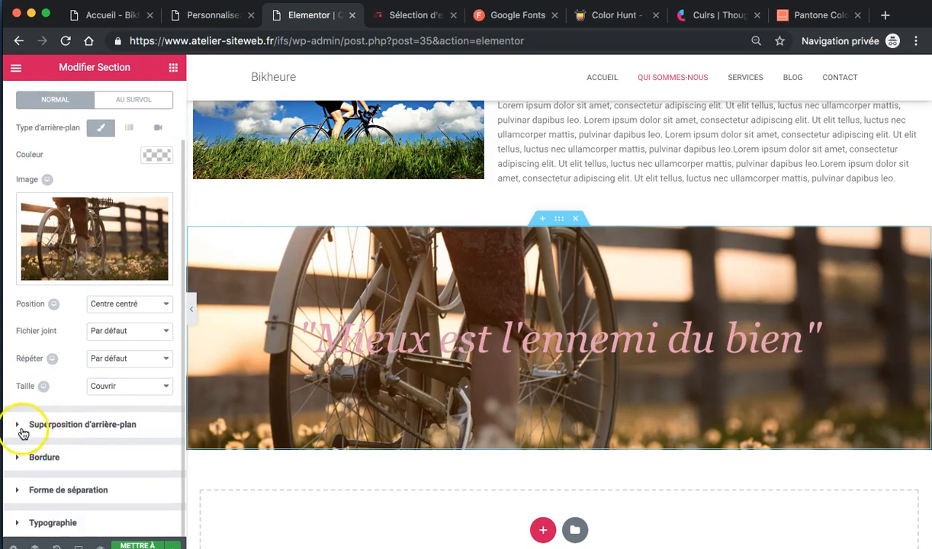
pyautogui.click(68, 428)
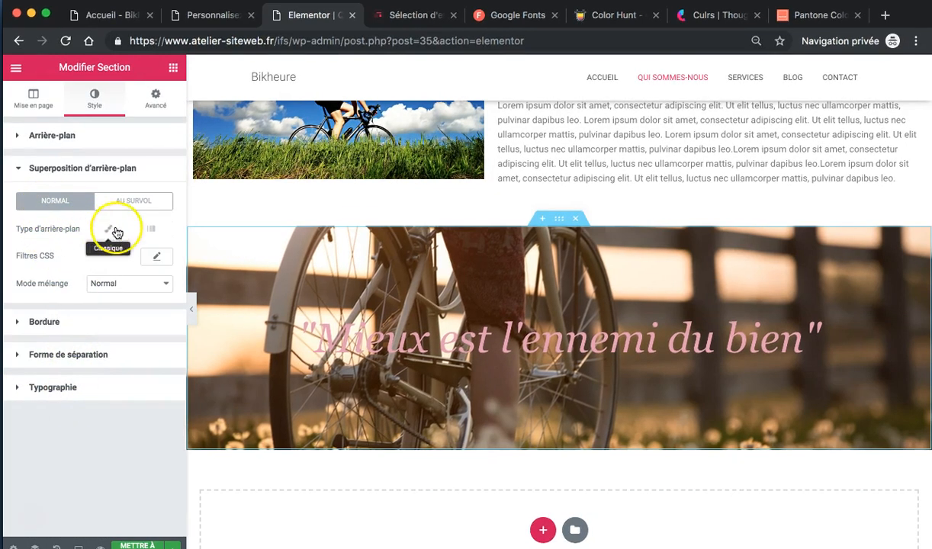
pyautogui.click(111, 232)
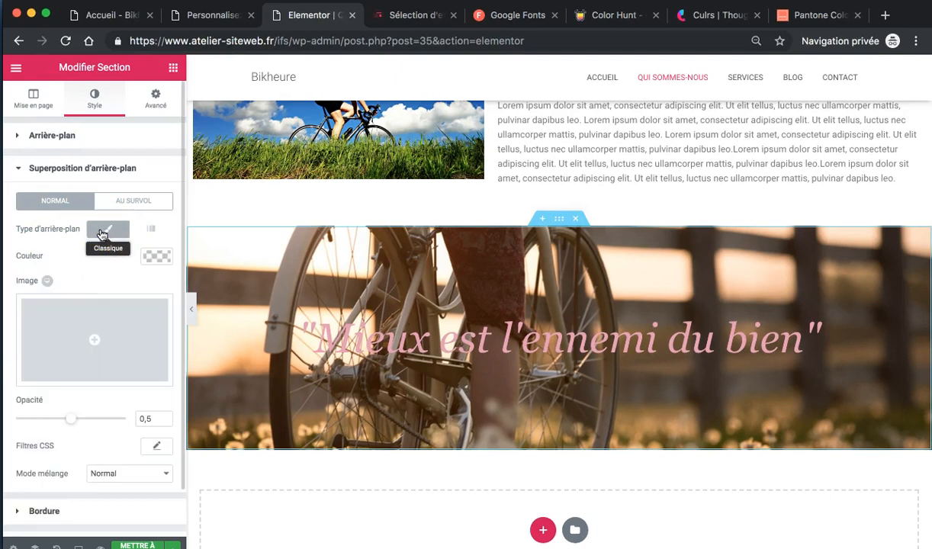
pyautogui.click(154, 256)
pyautogui.click(152, 277)
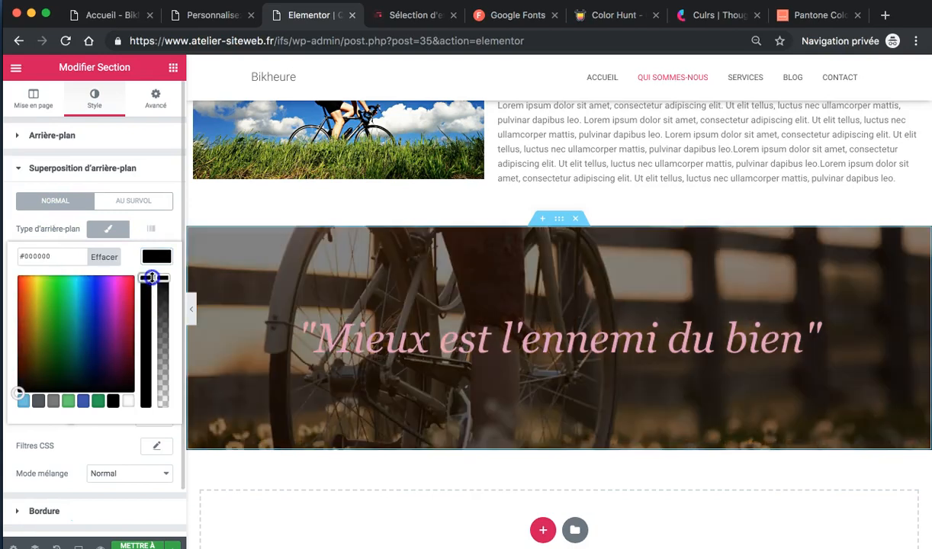
pyautogui.click(111, 230)
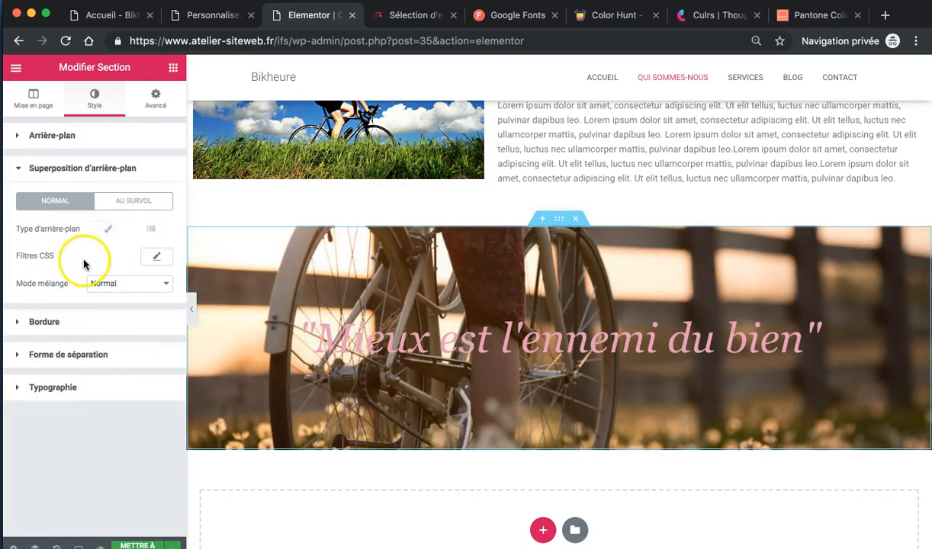
# Apply a classic black background overlay to the quote section with an opacity of 0,37
pyautogui.click(109, 229)
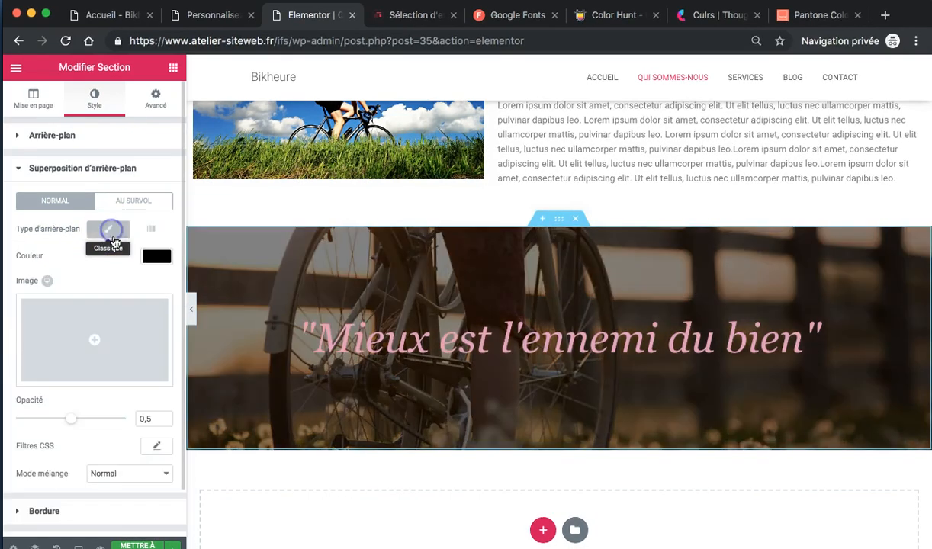
pyautogui.scroll(-2, 122, 282)
pyautogui.moveTo(83, 371); pyautogui.dragTo(58, 369)
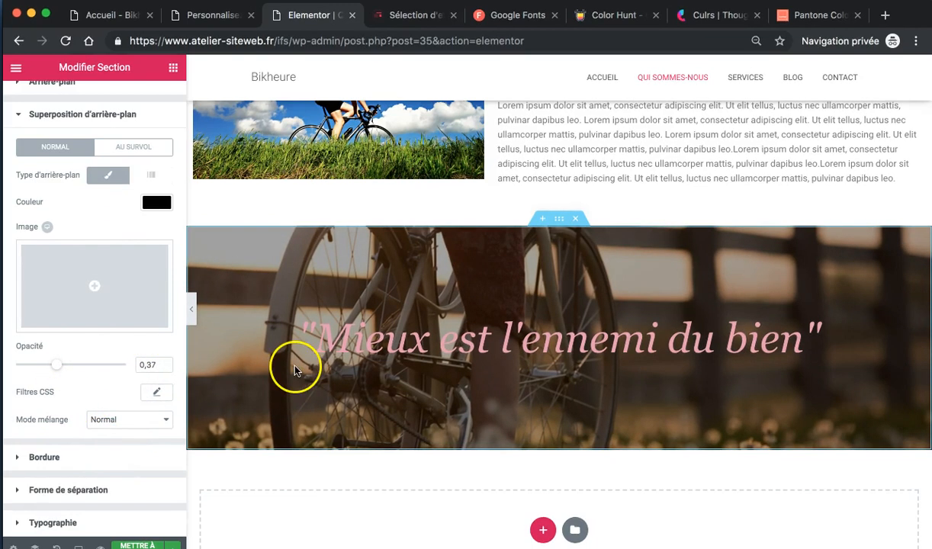
pyautogui.scroll(2, 83, 130)
pyautogui.click(58, 131)
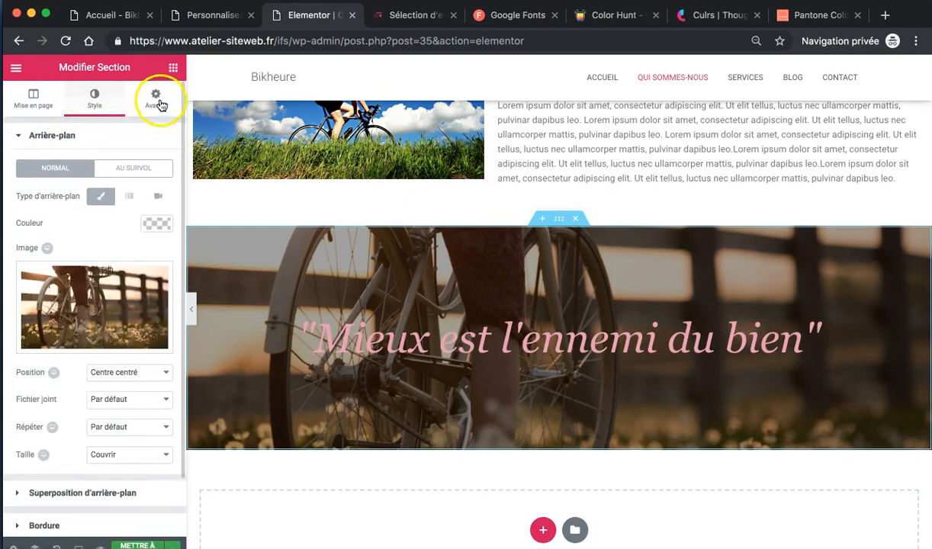
# Set the quote section's top and bottom inner margins to 144 px and return to its style settings
pyautogui.click(154, 100)
pyautogui.click(42, 238)
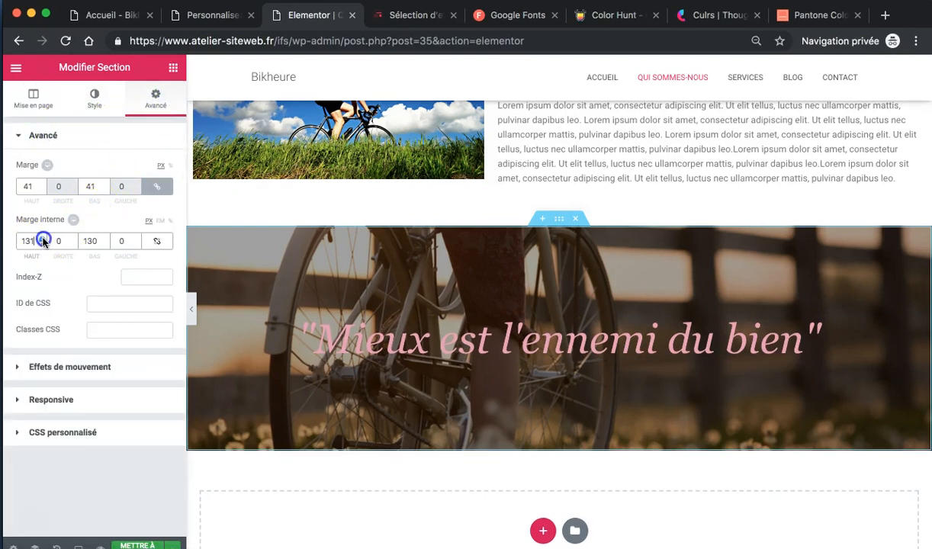
pyautogui.click(105, 241)
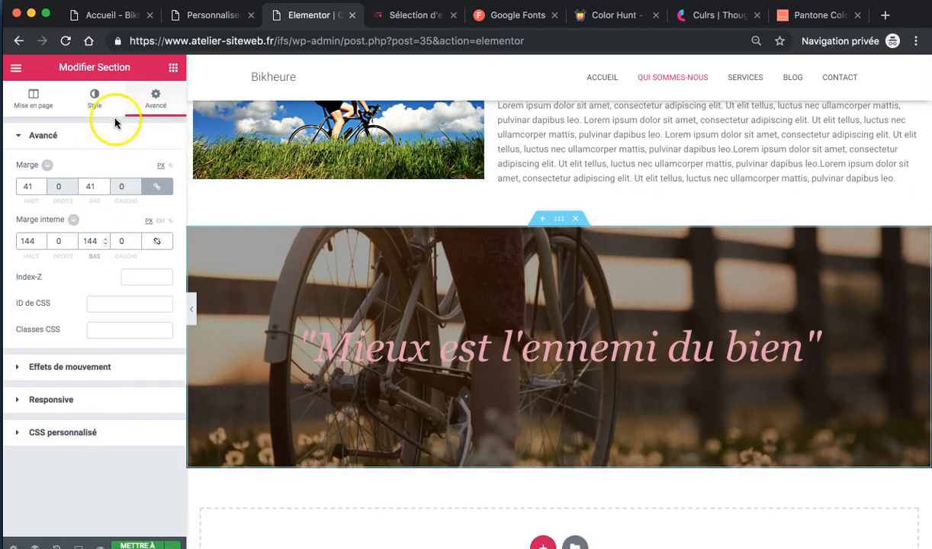
pyautogui.click(95, 98)
pyautogui.scroll(-3, 375, 395)
pyautogui.scroll(5, 374, 395)
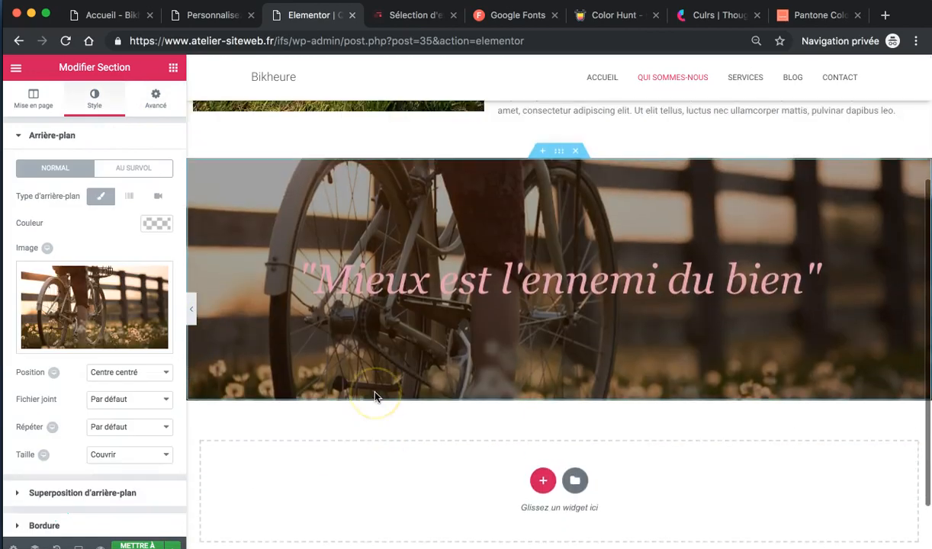
pyautogui.scroll(-5, 375, 395)
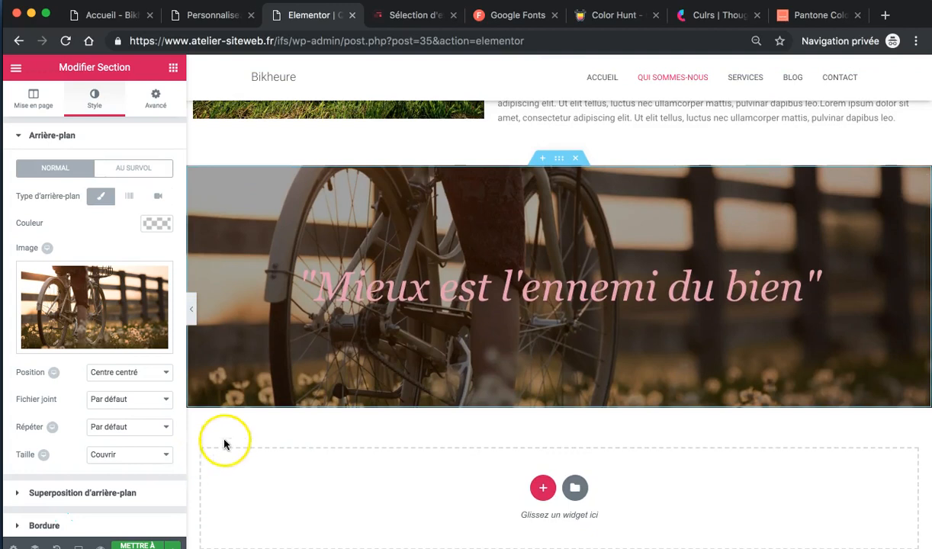
# Set the top and bottom outer margins of the section with the cyclist image and heading to 41 px
pyautogui.scroll(4, 282, 404)
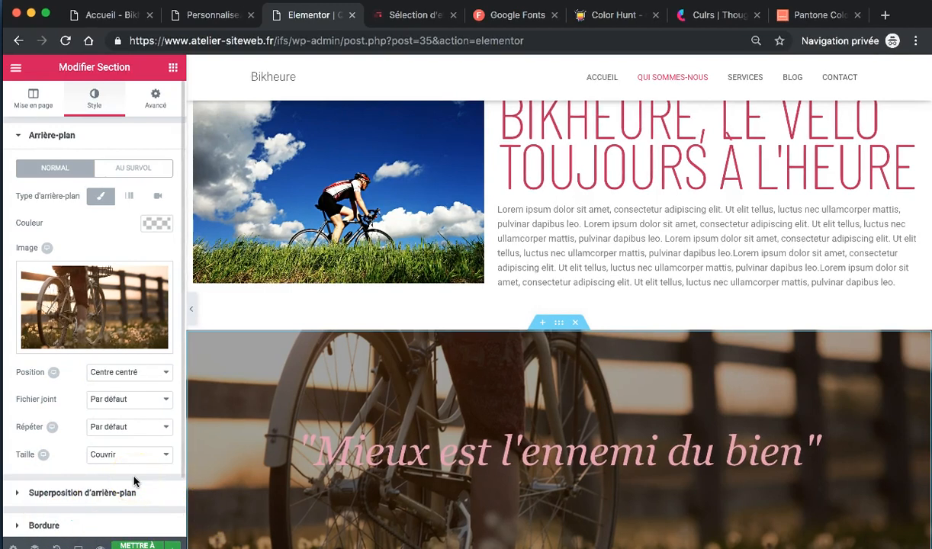
pyautogui.scroll(1, 221, 381)
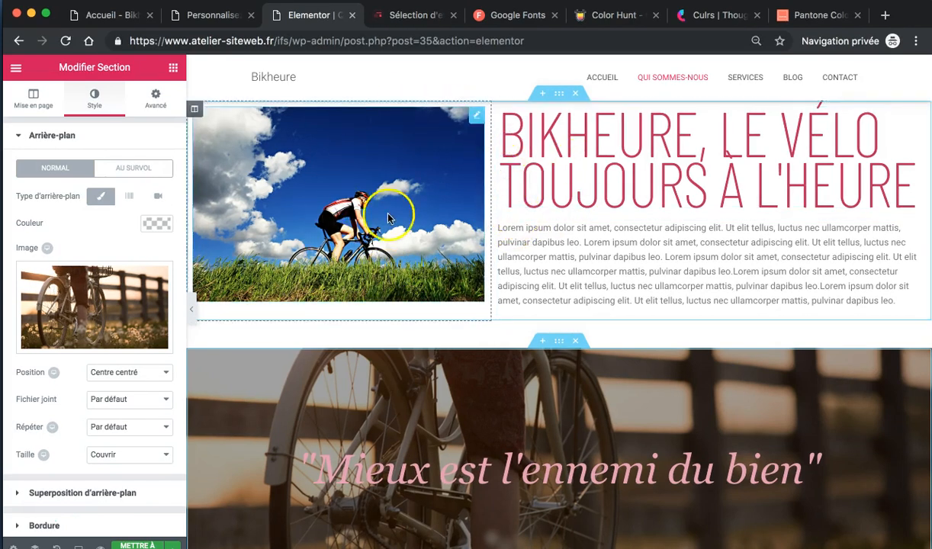
pyautogui.click(557, 95)
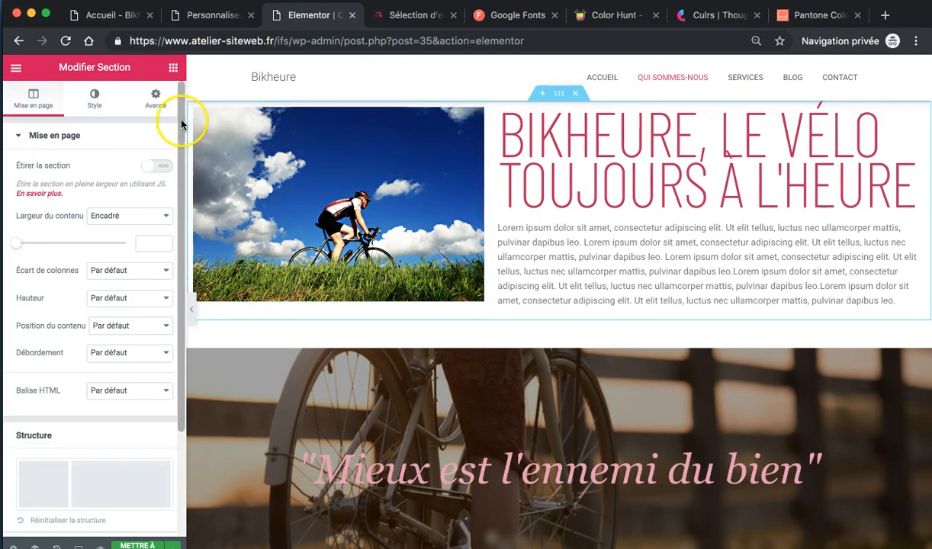
pyautogui.click(155, 99)
pyautogui.click(42, 187)
pyautogui.scroll(20, 42, 187)
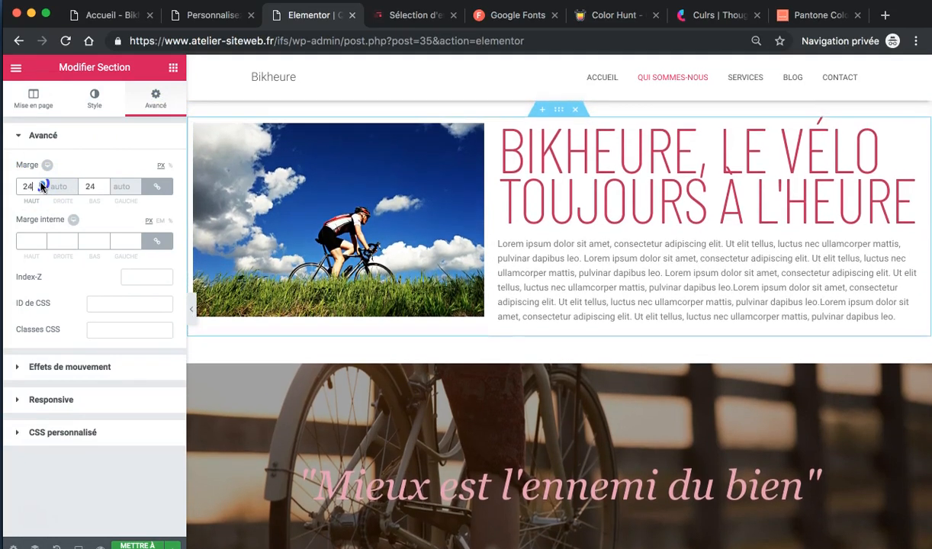
pyautogui.scroll(17, 42, 187)
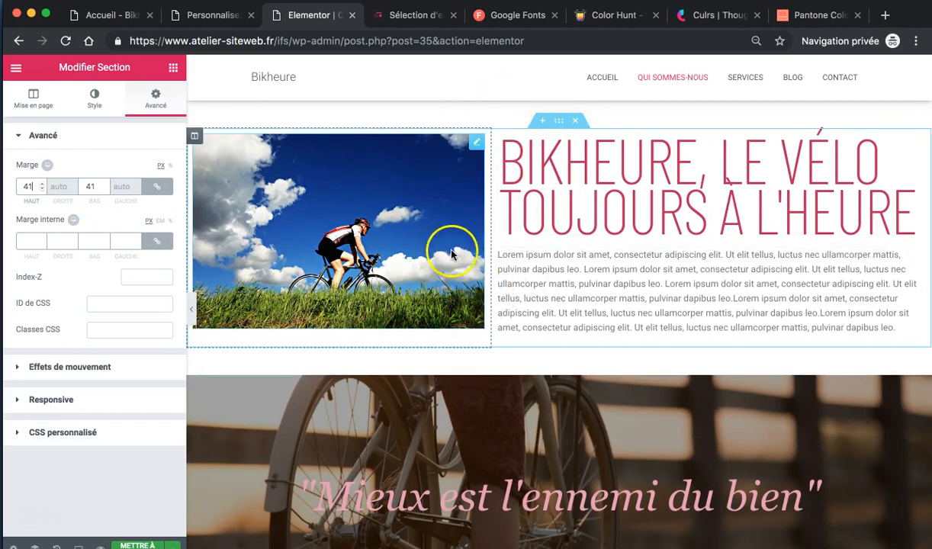
# Unlink the cyclist image column's outer margins and set its right margin to 8 px
pyautogui.click(194, 138)
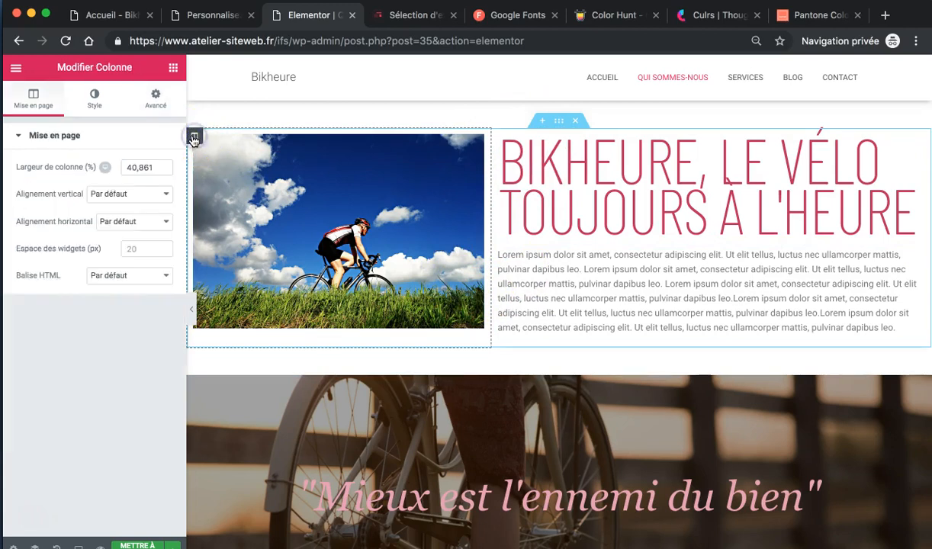
pyautogui.click(156, 98)
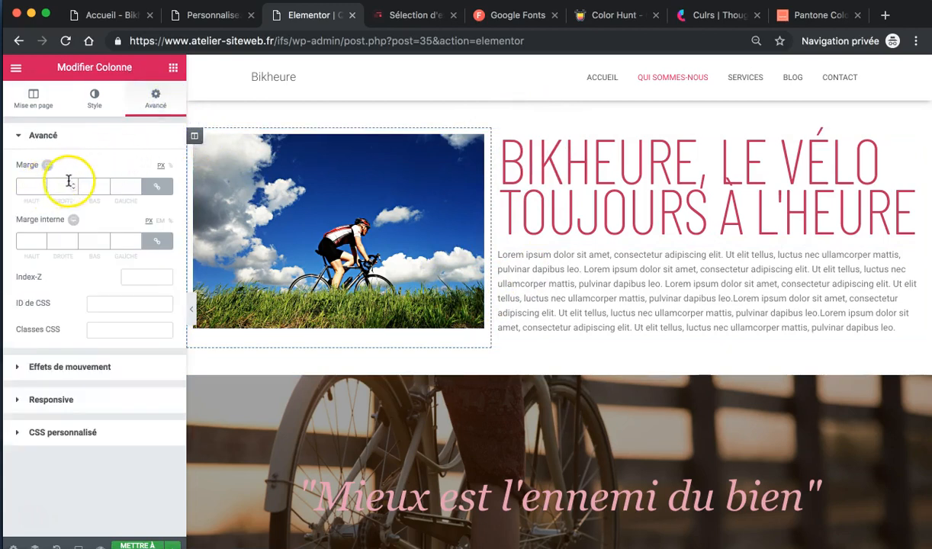
pyautogui.click(156, 186)
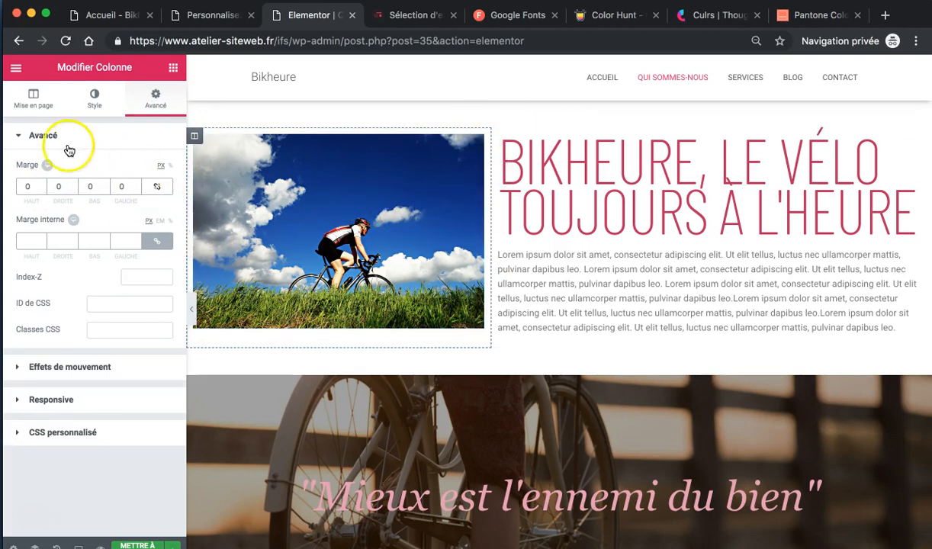
pyautogui.click(74, 184)
pyautogui.click(74, 185)
pyautogui.click(74, 185)
pyautogui.click(74, 185)
pyautogui.click(74, 184)
pyautogui.click(74, 185)
pyautogui.click(74, 184)
pyautogui.click(74, 185)
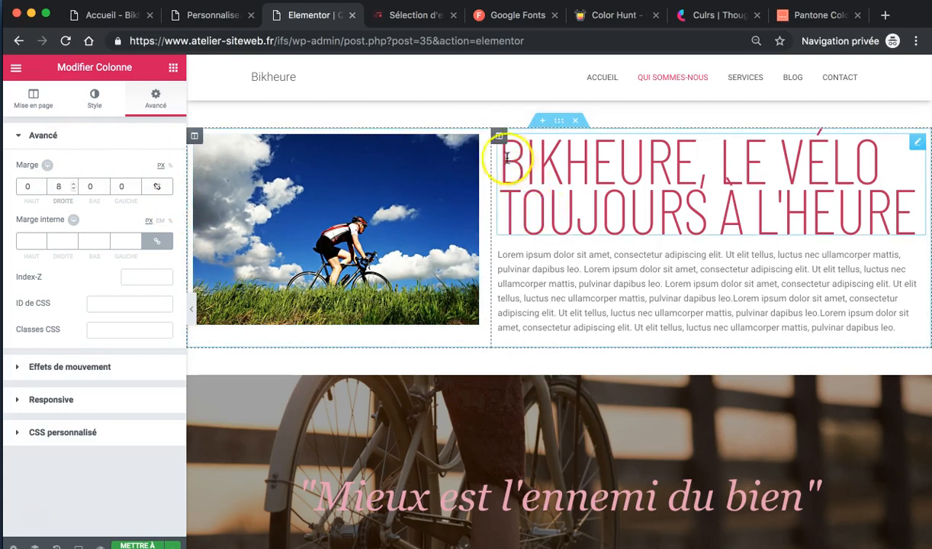
# Unlink the text column's outer margins, try a left margin of 8 px and bring it back to 0
pyautogui.click(499, 136)
pyautogui.click(154, 99)
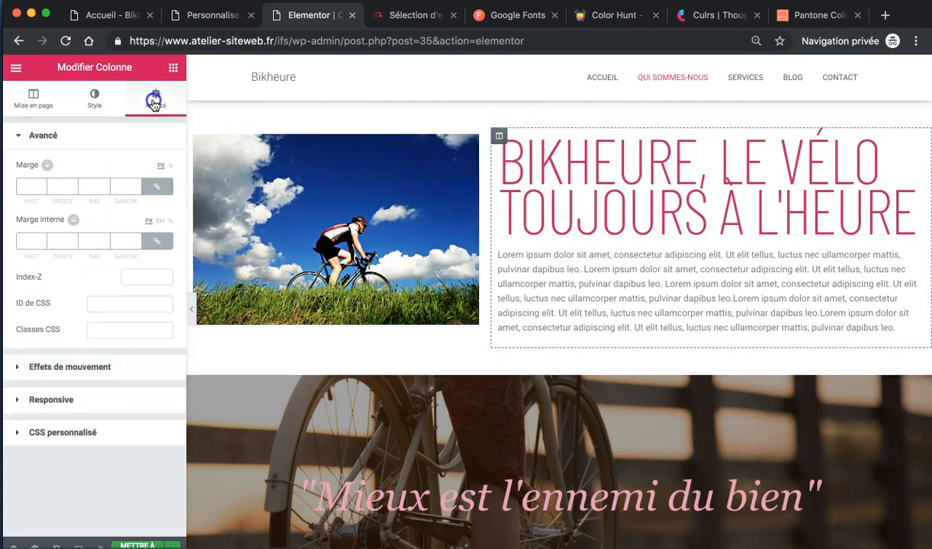
pyautogui.click(161, 186)
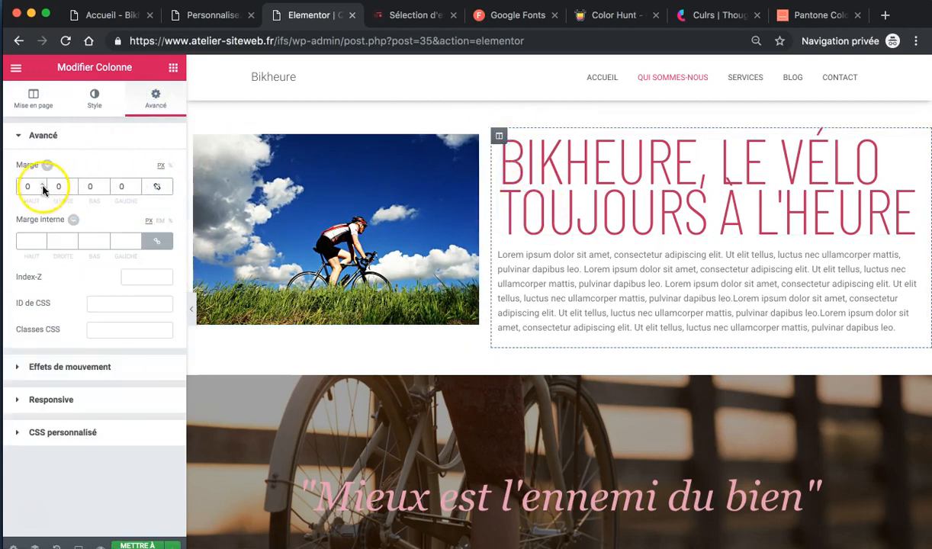
pyautogui.click(138, 184)
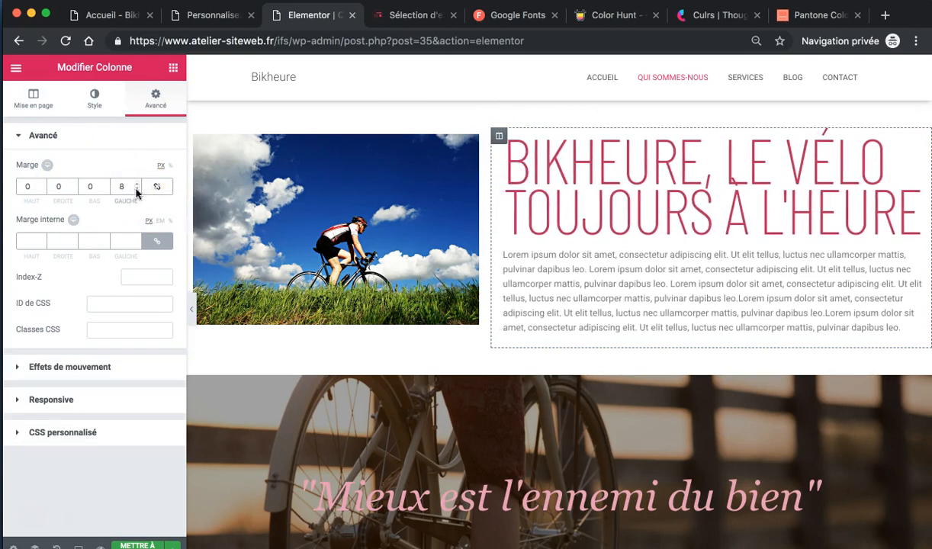
pyautogui.click(137, 190)
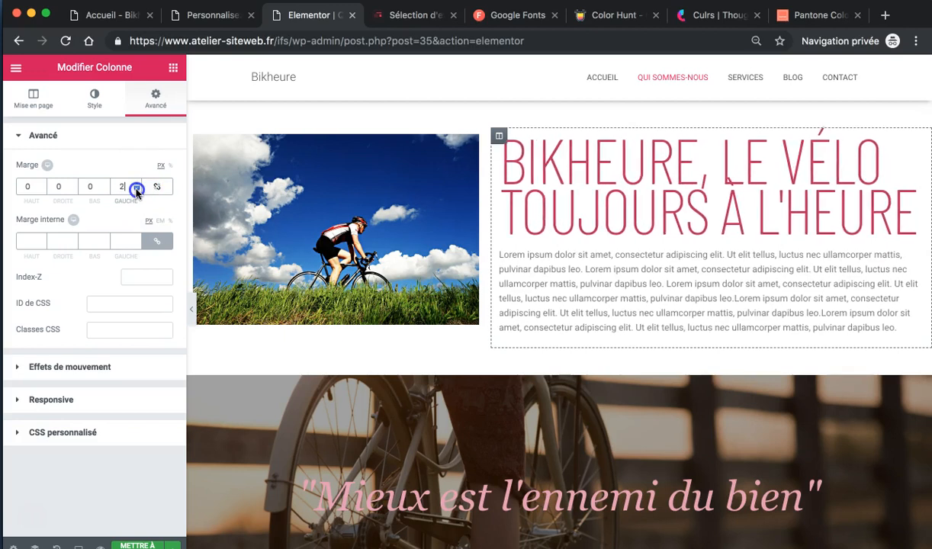
# Unlink the text column's inner margins and set the left one to 13 px
pyautogui.click(155, 244)
pyautogui.click(137, 238)
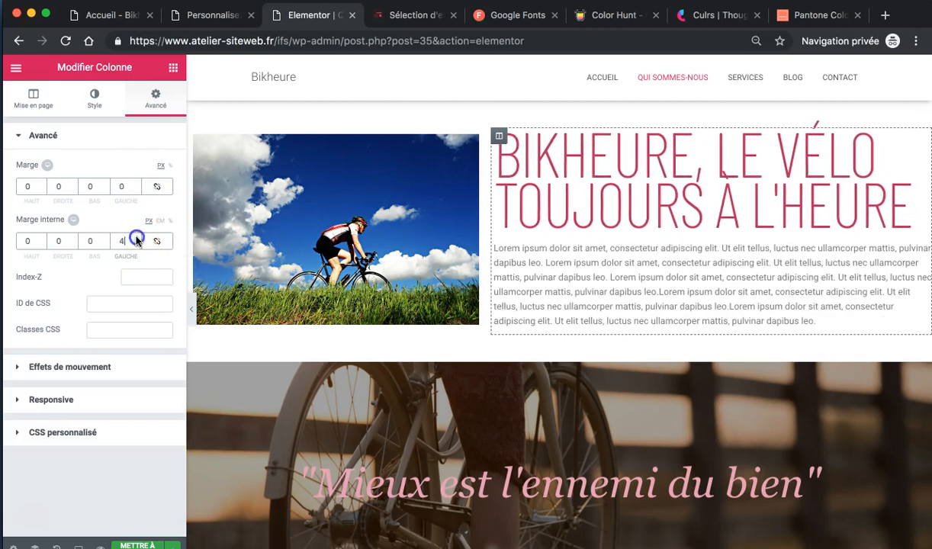
pyautogui.click(137, 238)
pyautogui.click(136, 239)
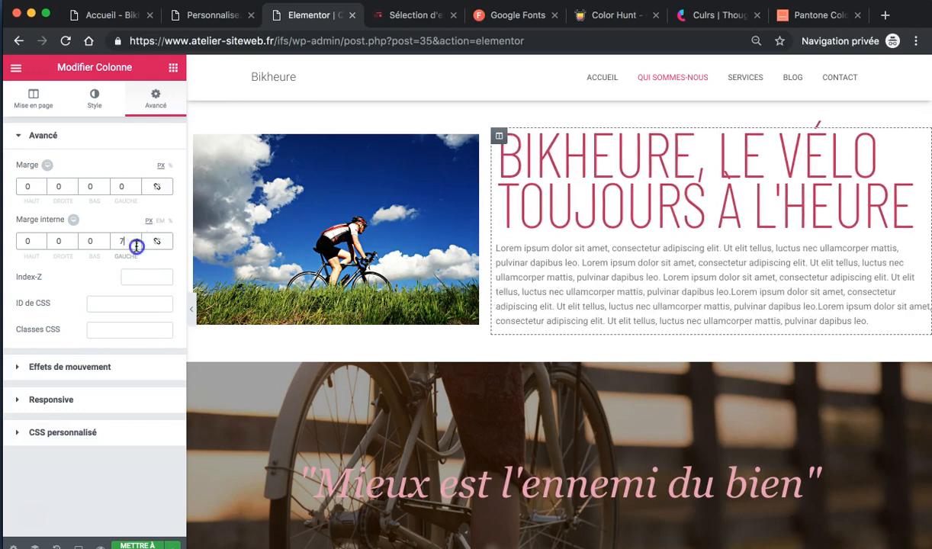
pyautogui.click(136, 241)
pyautogui.click(137, 241)
pyautogui.click(137, 241)
pyautogui.click(136, 241)
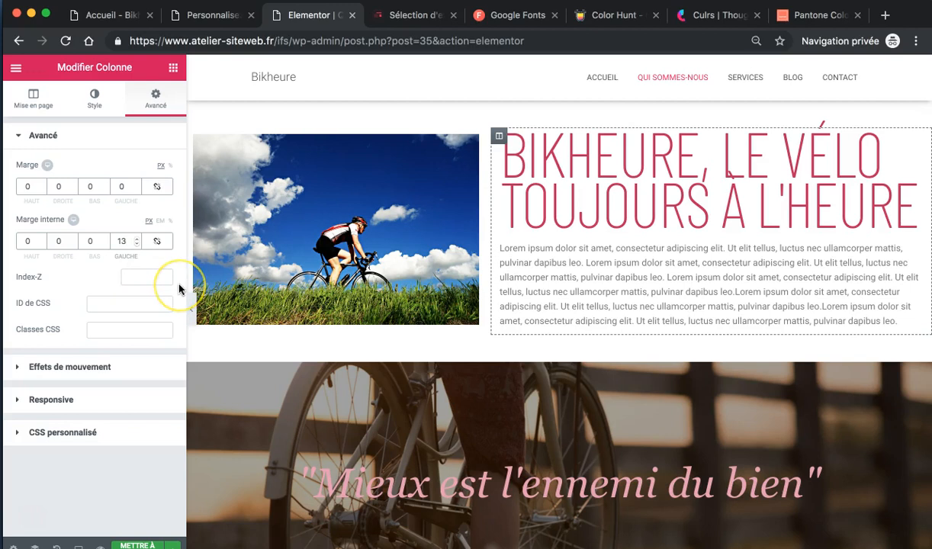